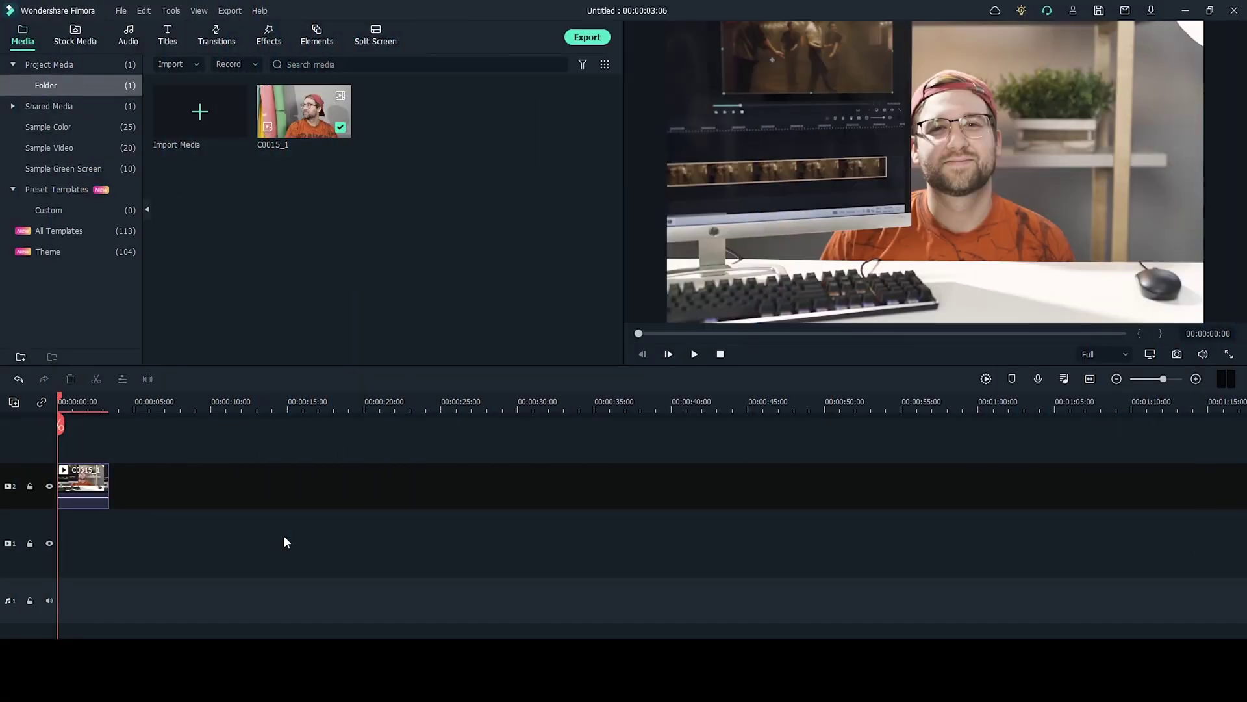
# Select clip C0015_1 on the timeline's video track
pyautogui.click(98, 481)
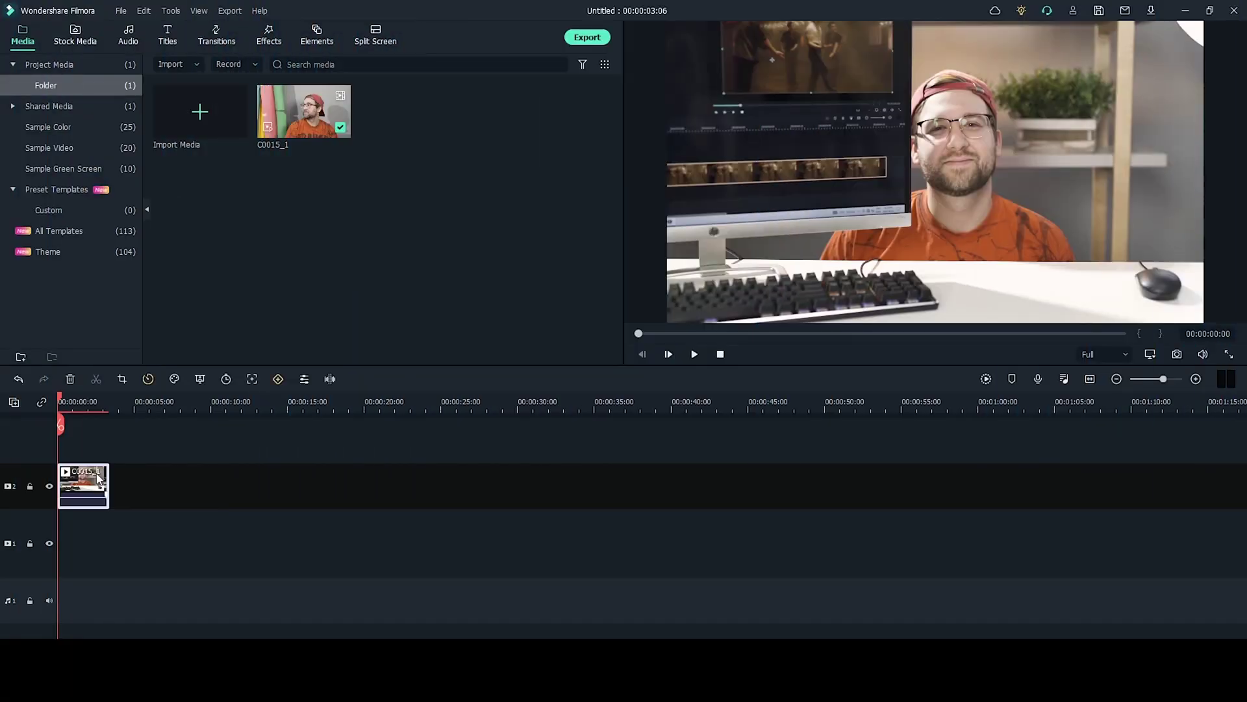
# Apply a Pan & Zoom push-in ending on a centred 1917x1078 framing of the presenter's face
pyautogui.click(123, 380)
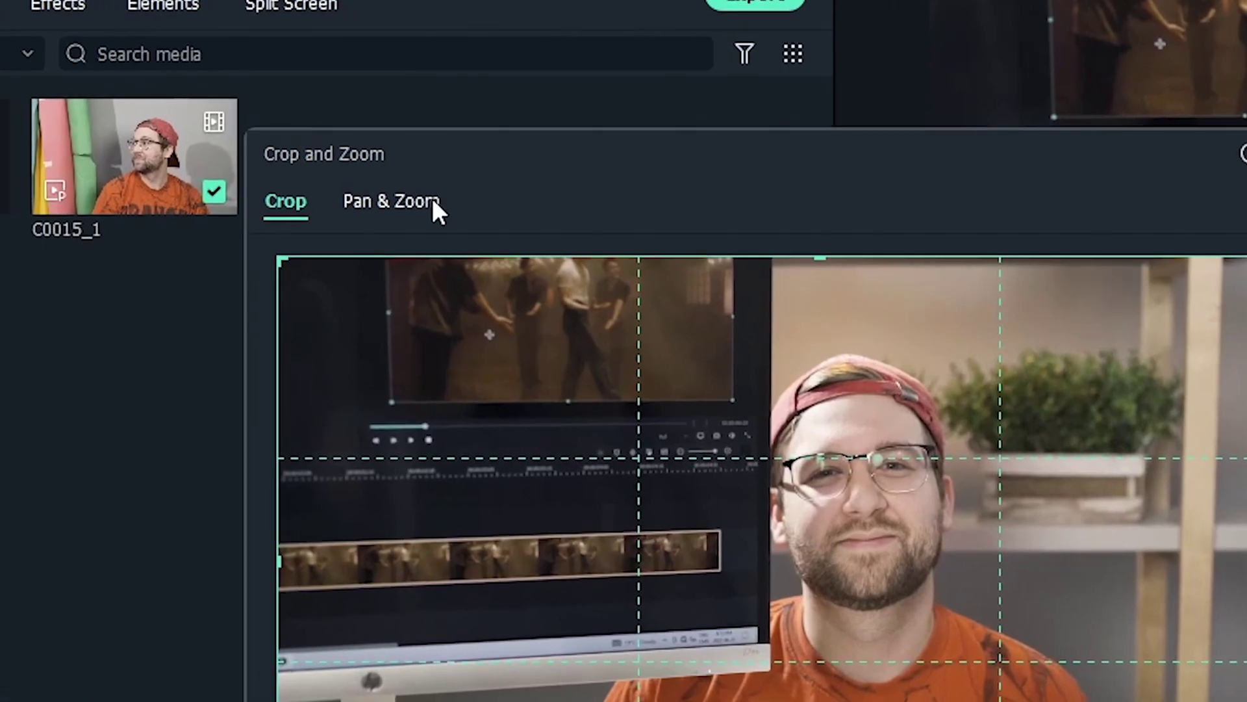
pyautogui.click(426, 206)
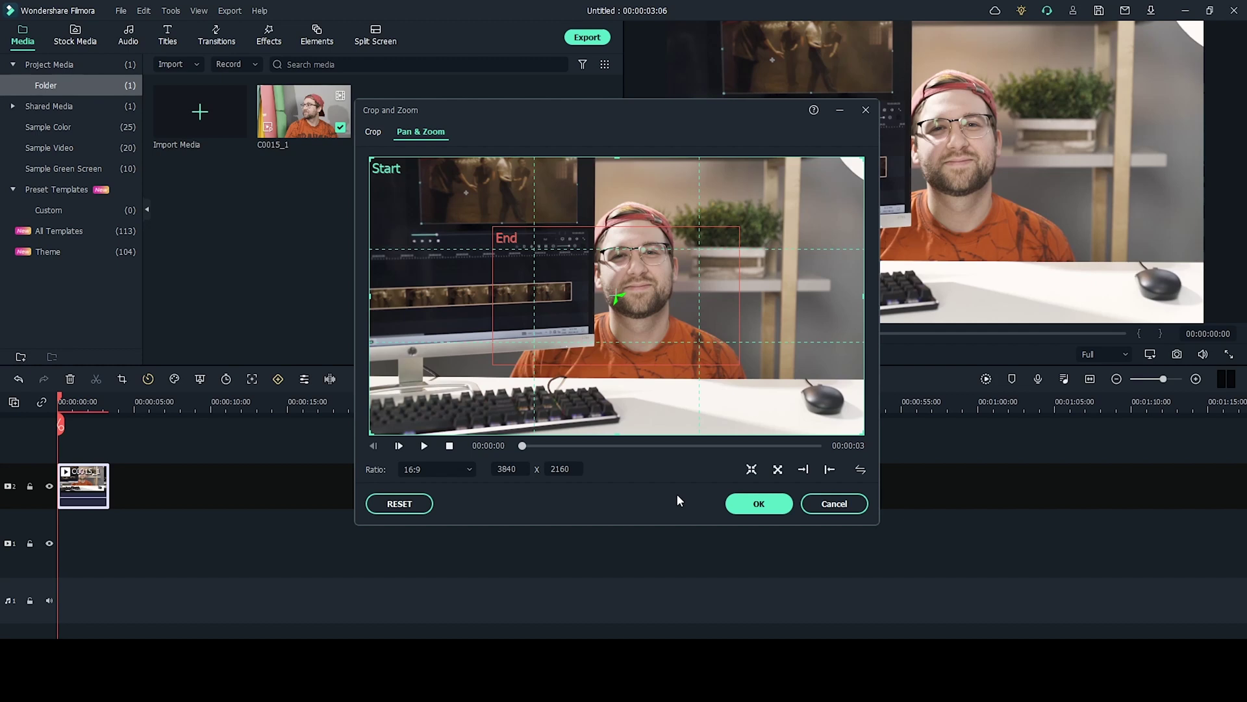
pyautogui.click(729, 245)
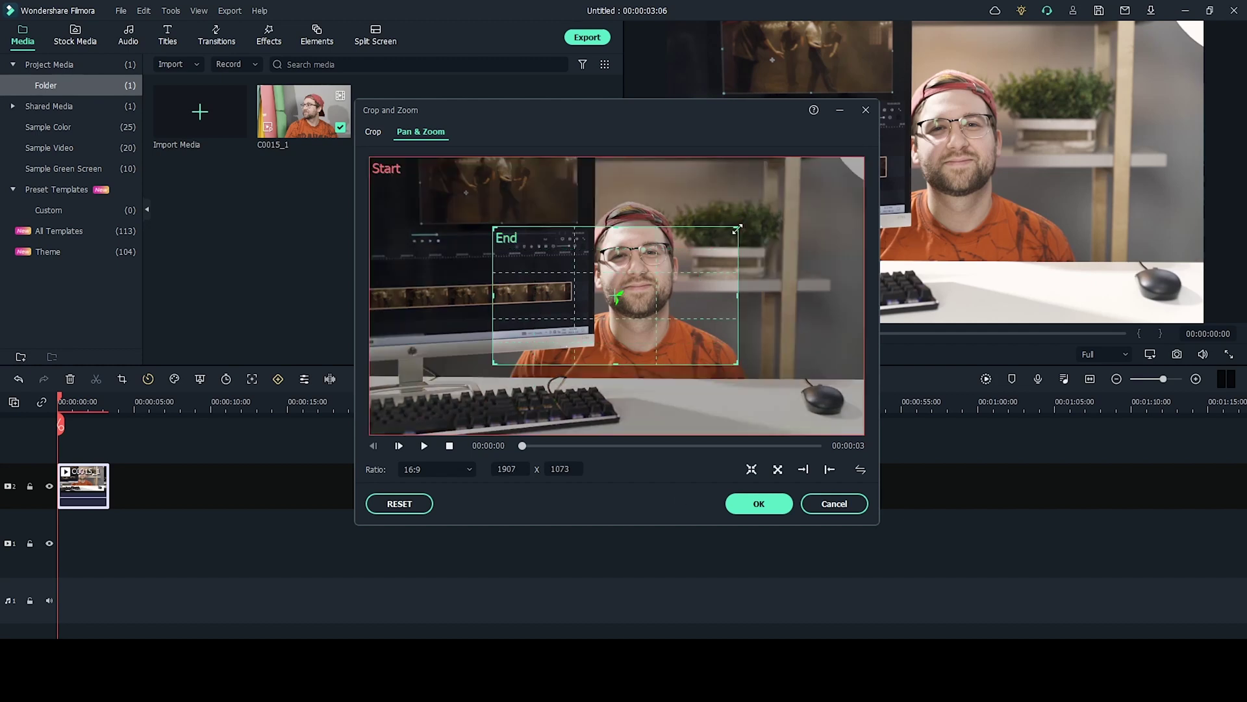
pyautogui.moveTo(737, 229); pyautogui.dragTo(805, 194)
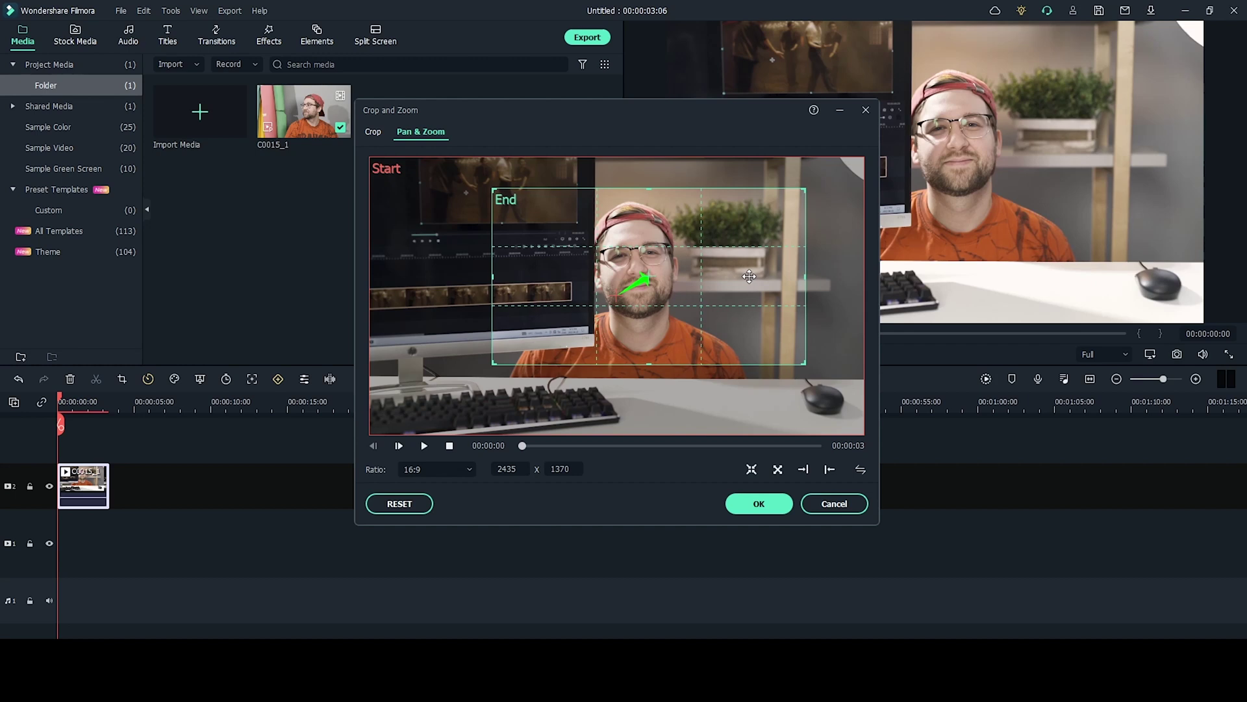
pyautogui.moveTo(749, 276); pyautogui.dragTo(719, 297)
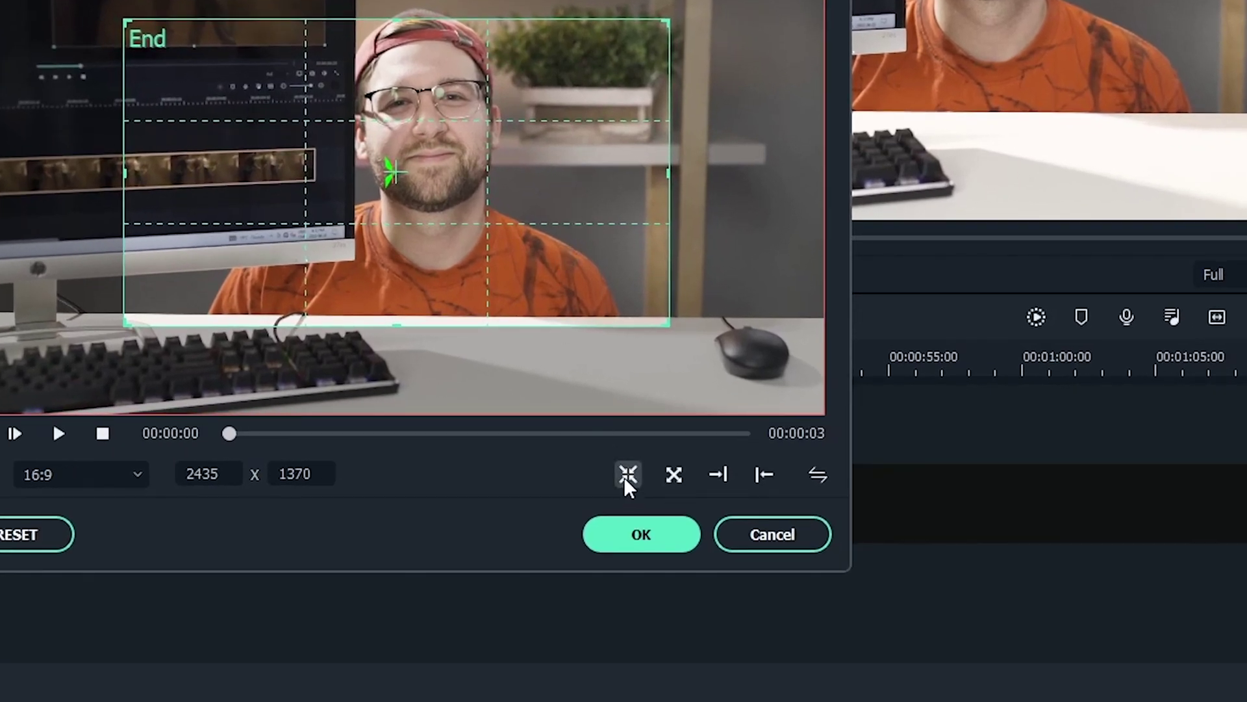
pyautogui.click(683, 473)
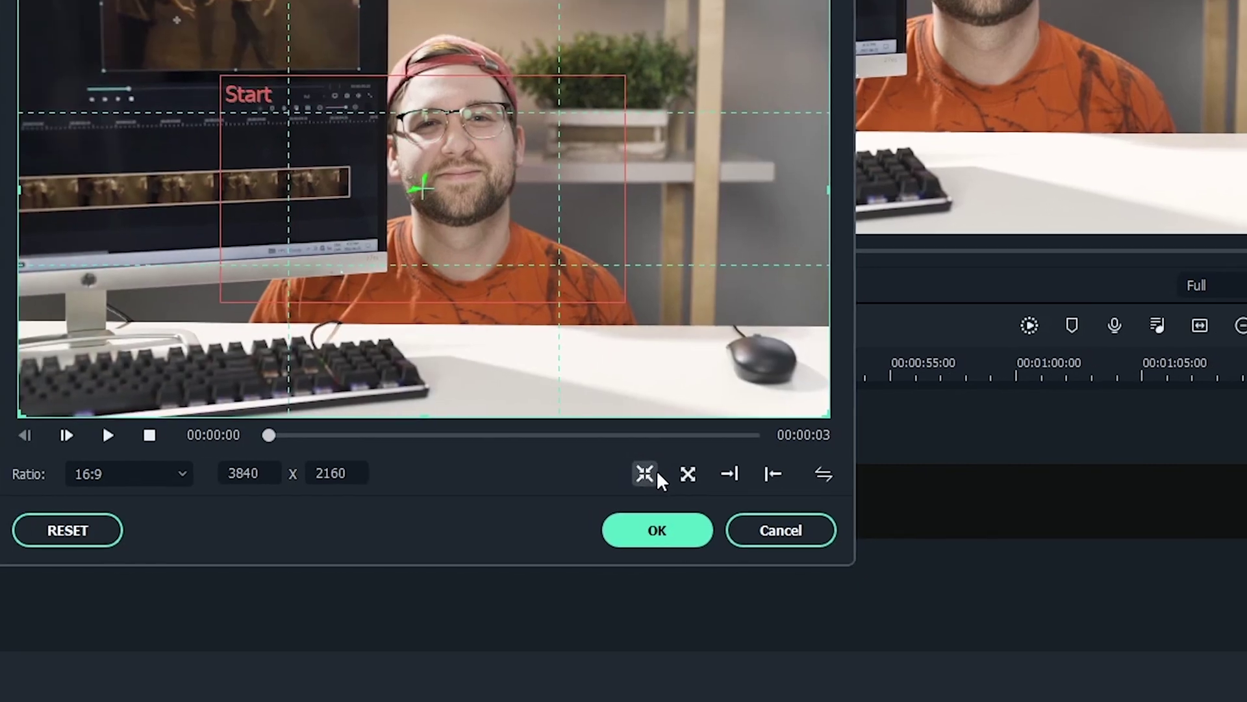
pyautogui.click(629, 475)
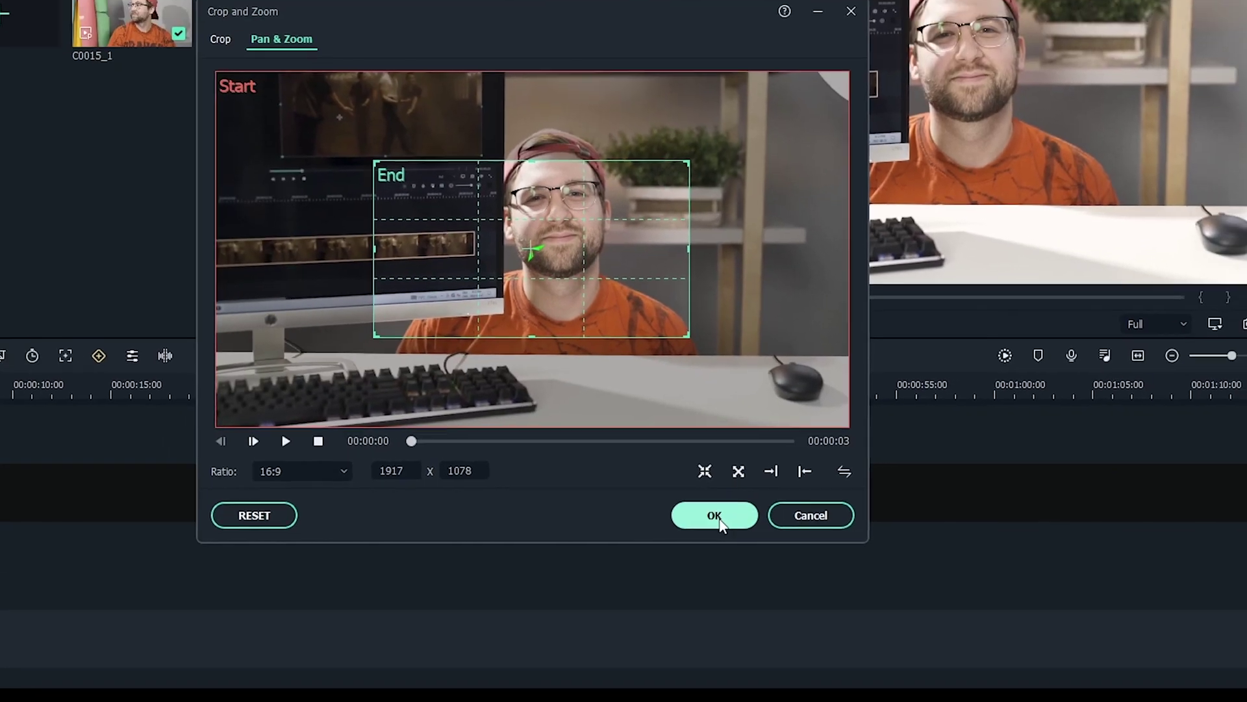
pyautogui.click(697, 518)
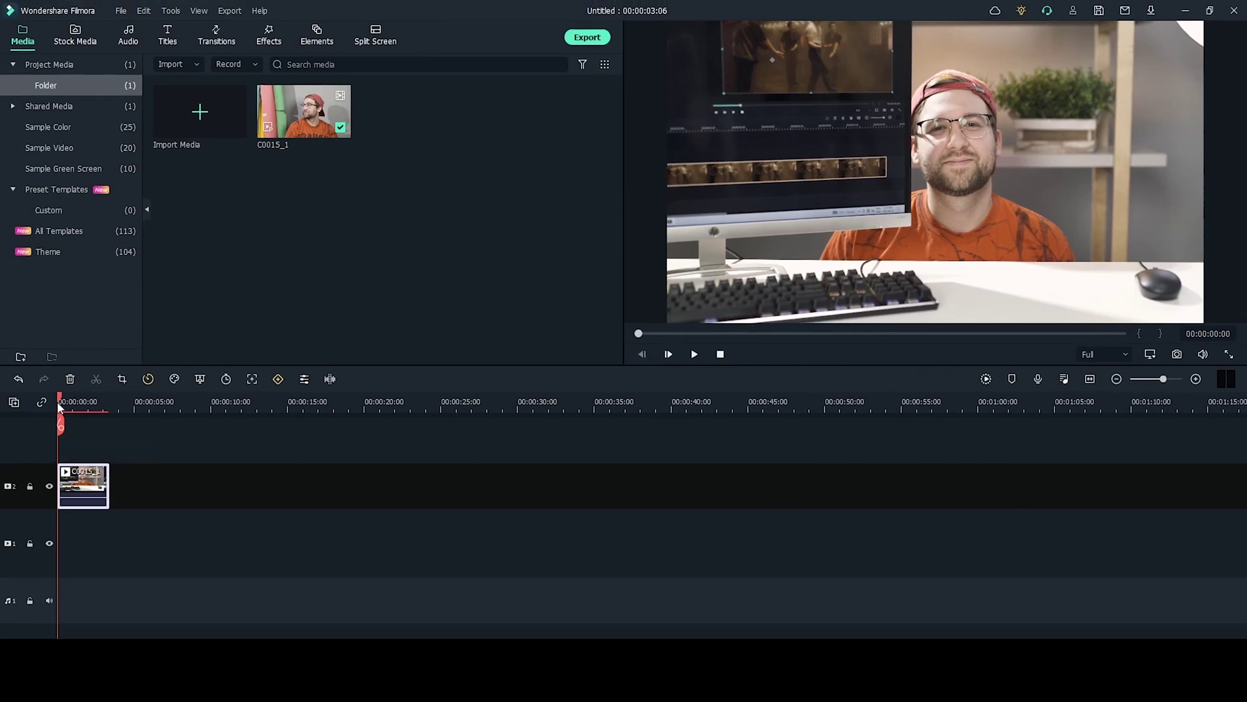
# Preview the zoom, then open C0015_1's Edit Properties at the Animation tab's Customize panel
pyautogui.press('space')
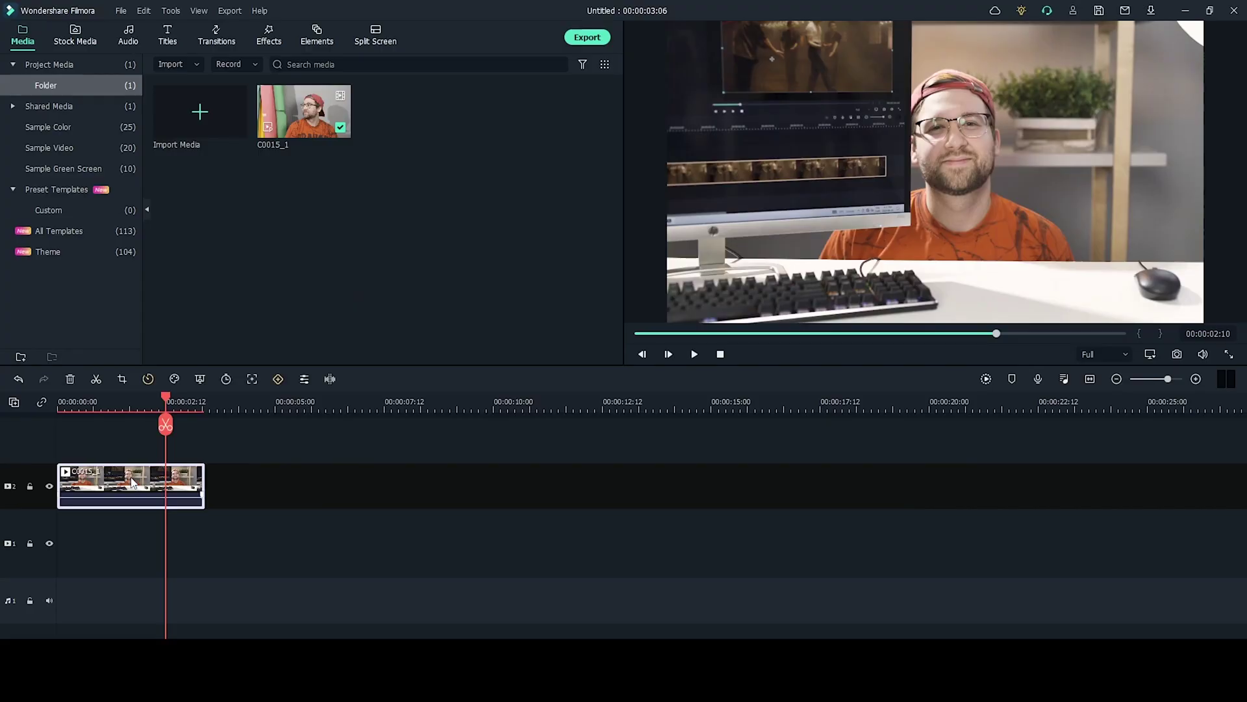
pyautogui.rightClick(133, 482)
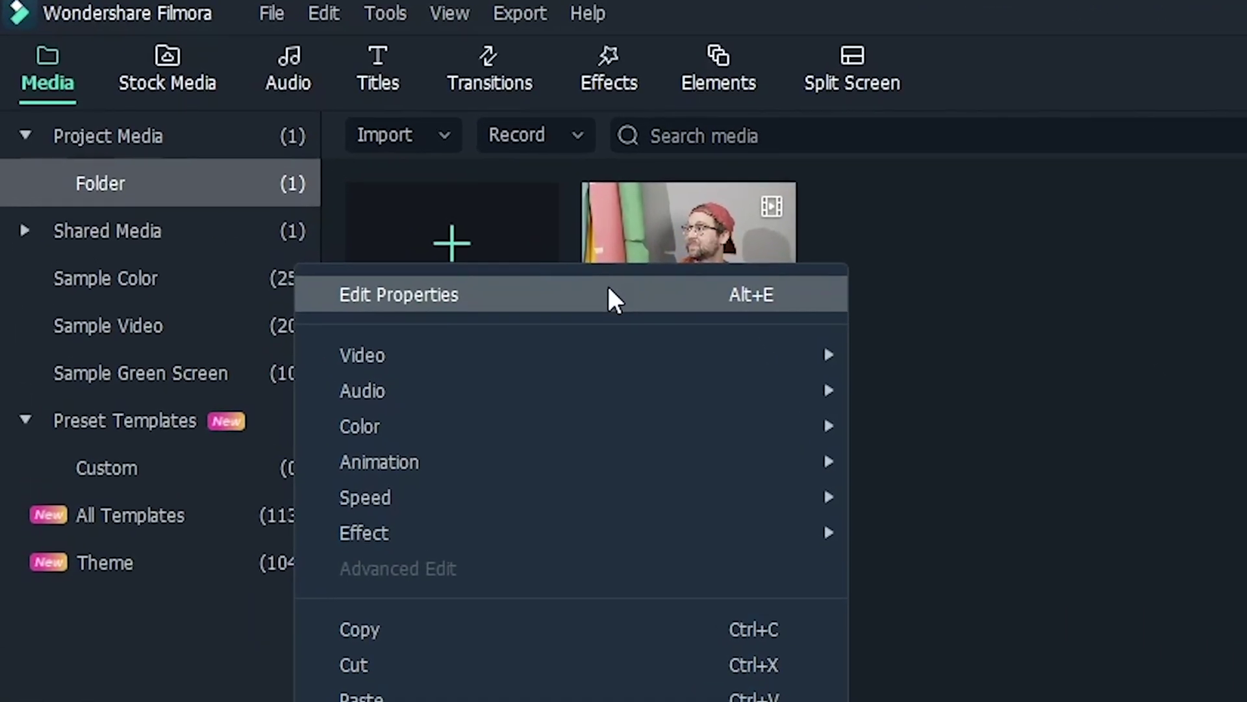
pyautogui.click(609, 292)
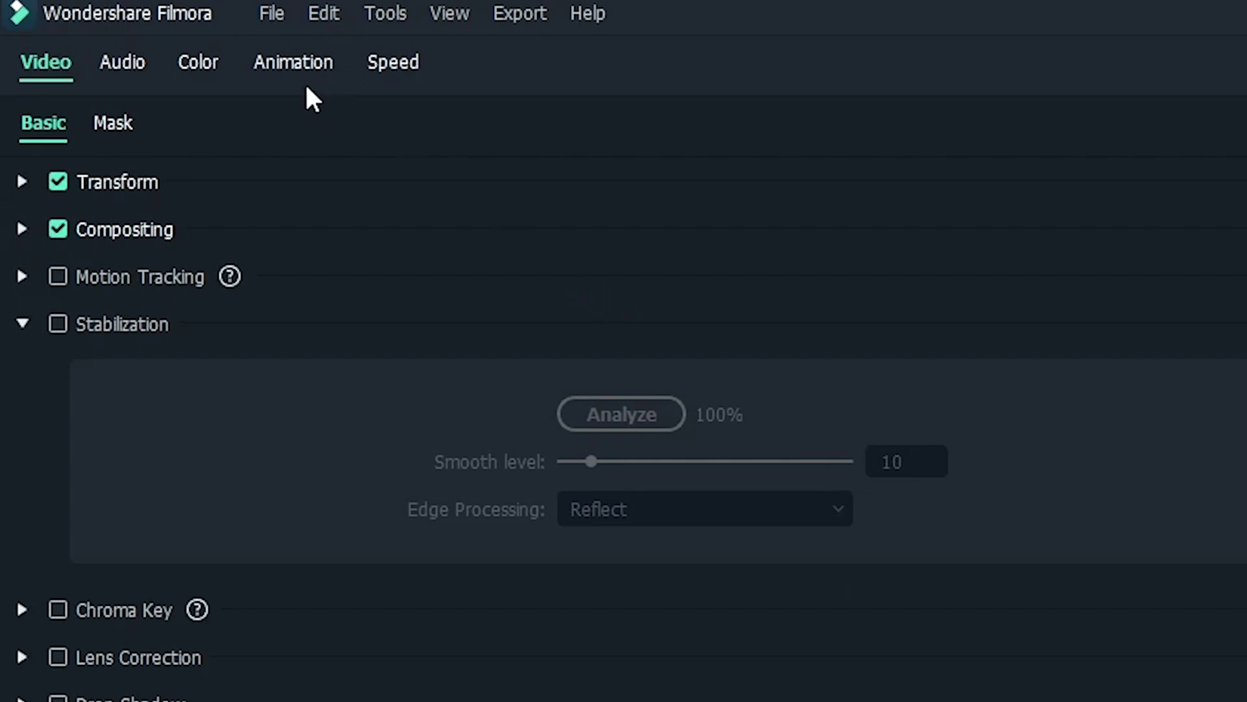
pyautogui.click(274, 66)
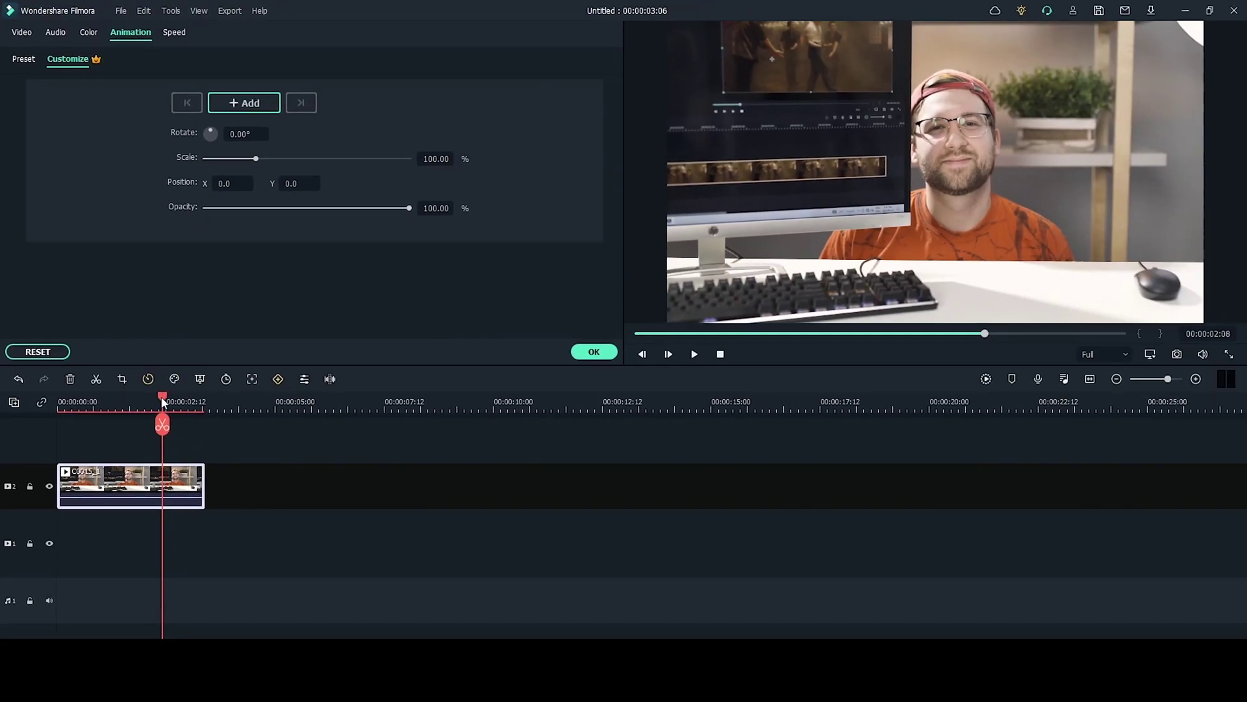
# Keyframe Scale from 100% at the start to 179.62% near two seconds, then move that keyframe earlier
pyautogui.moveTo(162, 402); pyautogui.dragTo(84, 406)
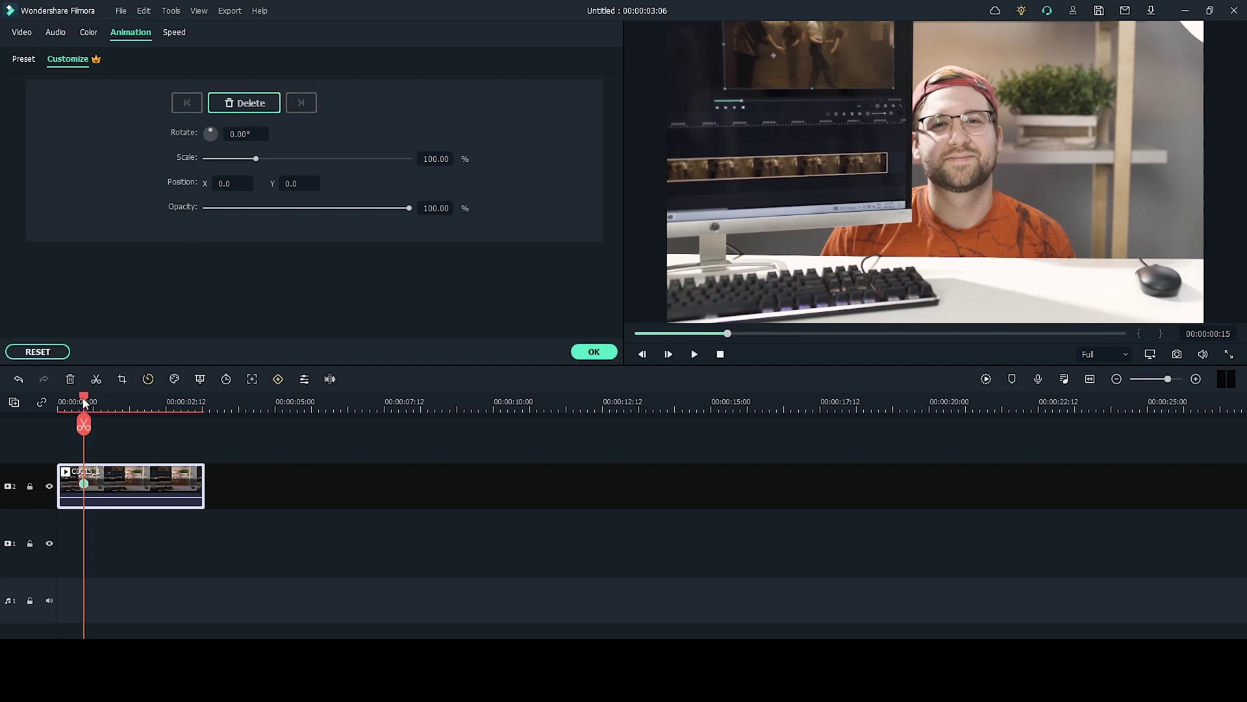
pyautogui.moveTo(84, 403); pyautogui.dragTo(161, 412)
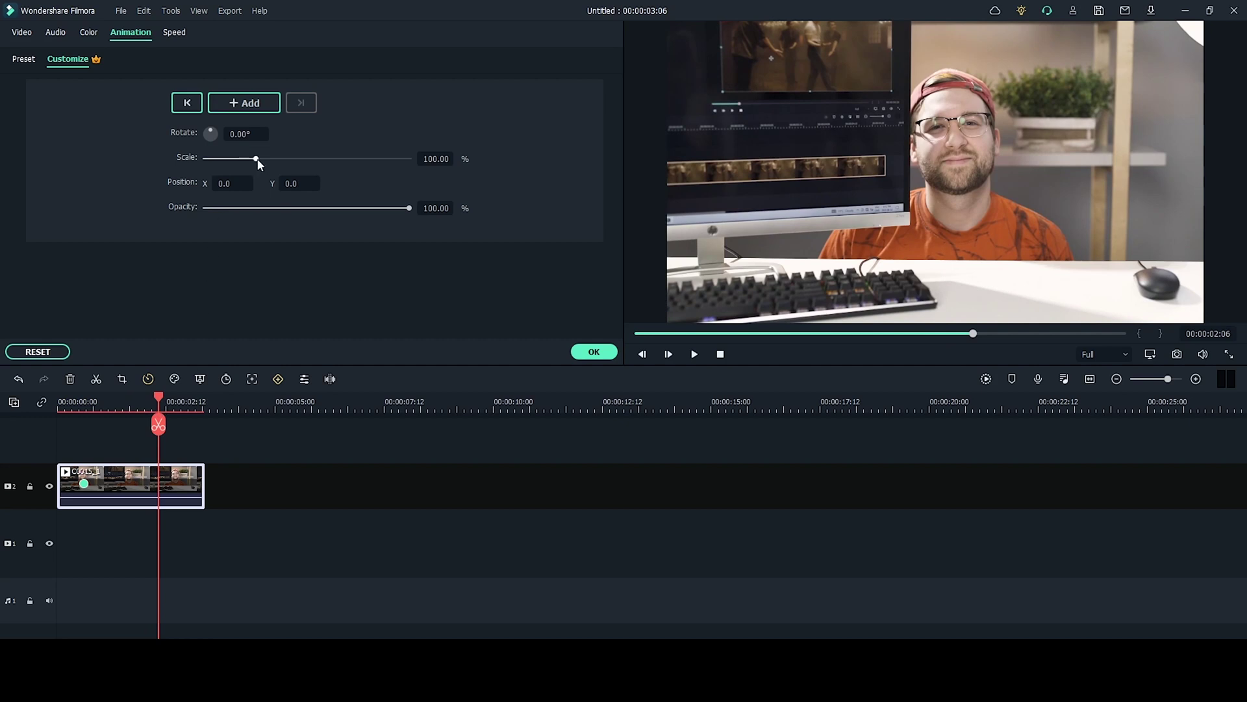
pyautogui.moveTo(257, 160); pyautogui.dragTo(298, 162)
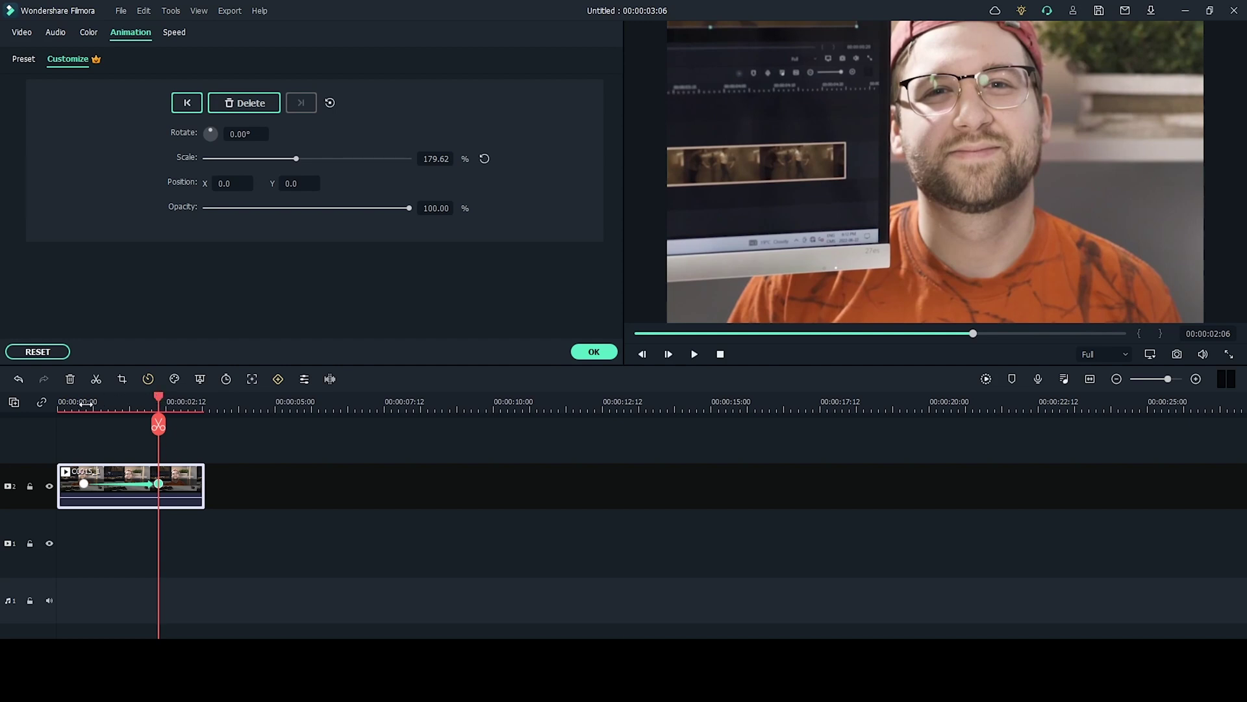
pyautogui.click(81, 402)
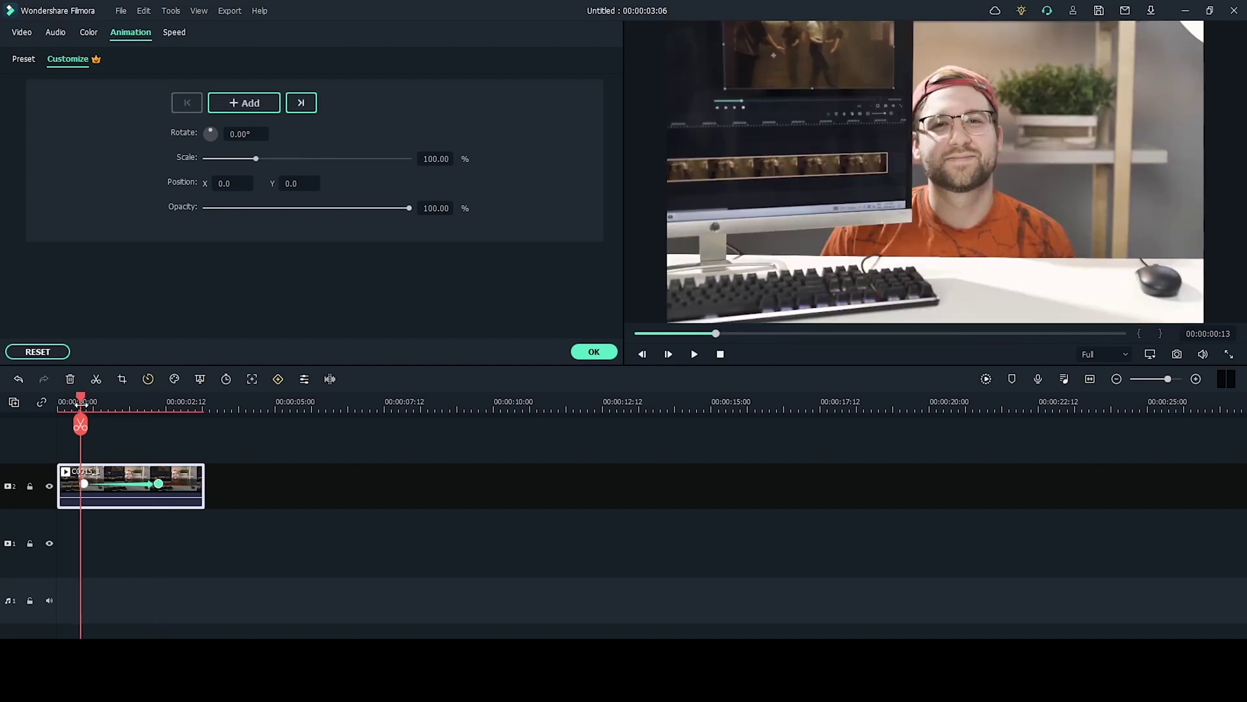
pyautogui.press('space')
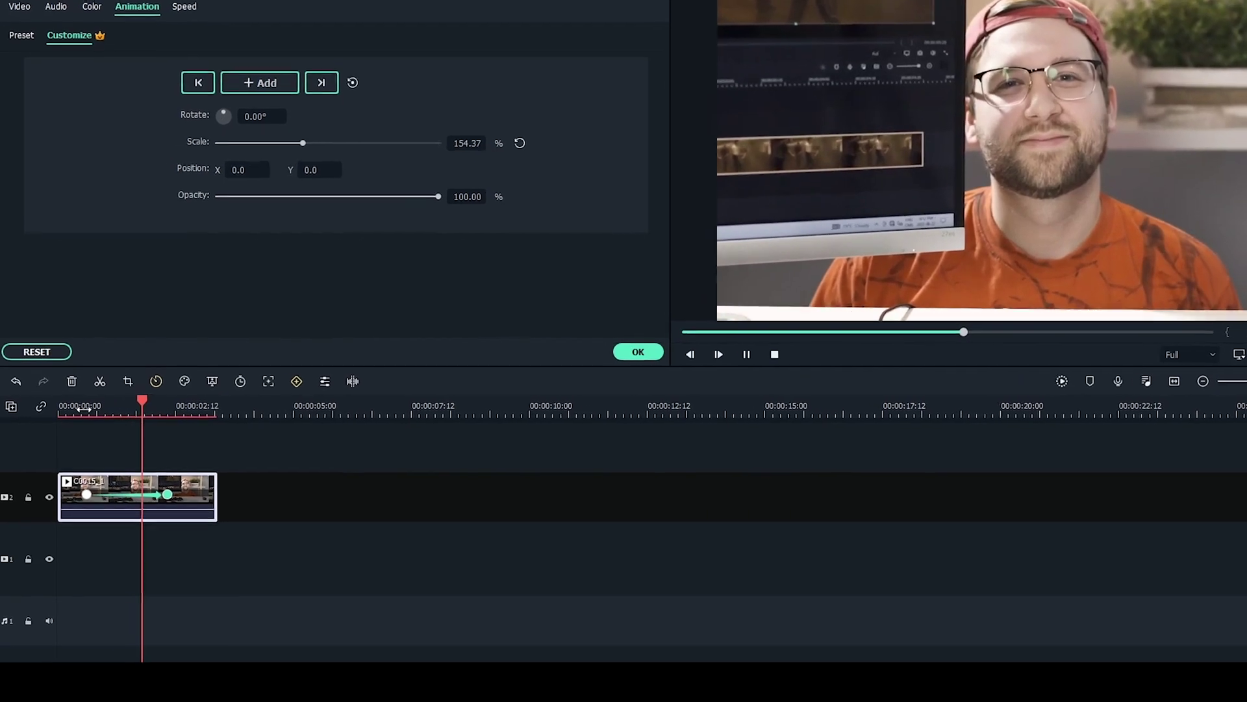
pyautogui.press('space')
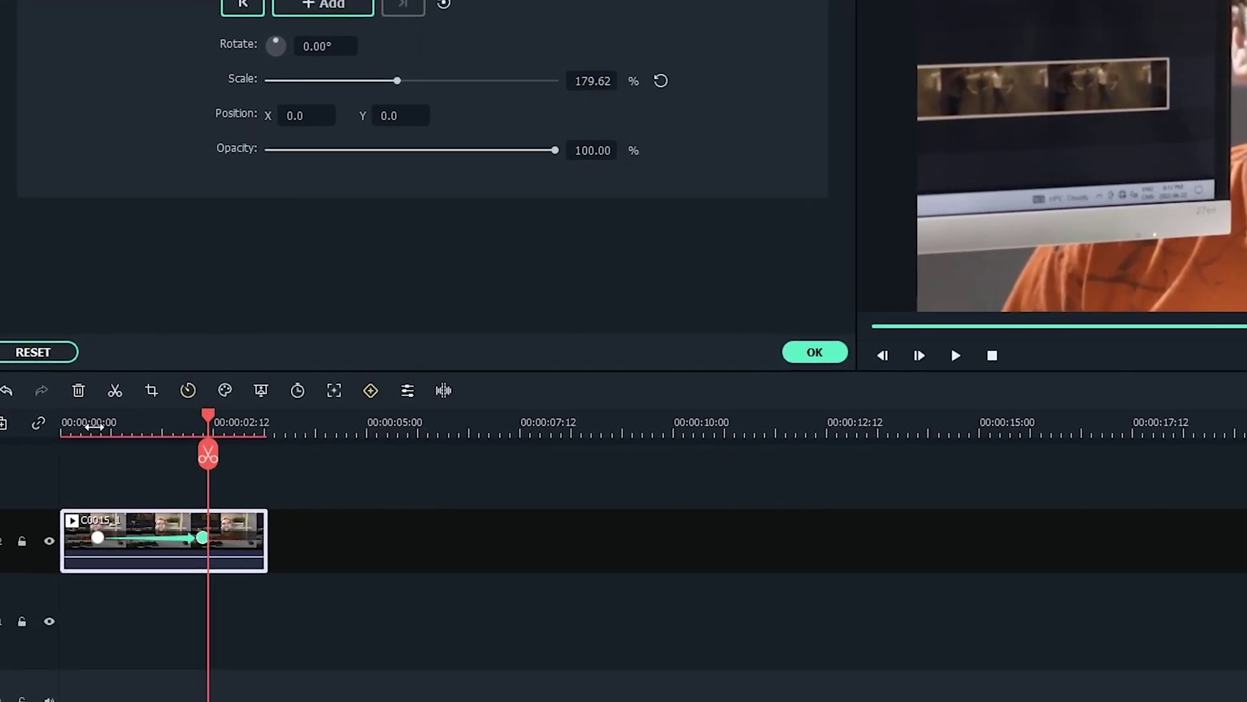
pyautogui.moveTo(210, 551); pyautogui.dragTo(143, 557)
# Shift the 179.62% Scale keyframe later, to about 1 second 21 frames, and preview the zoom
pyautogui.click(90, 427)
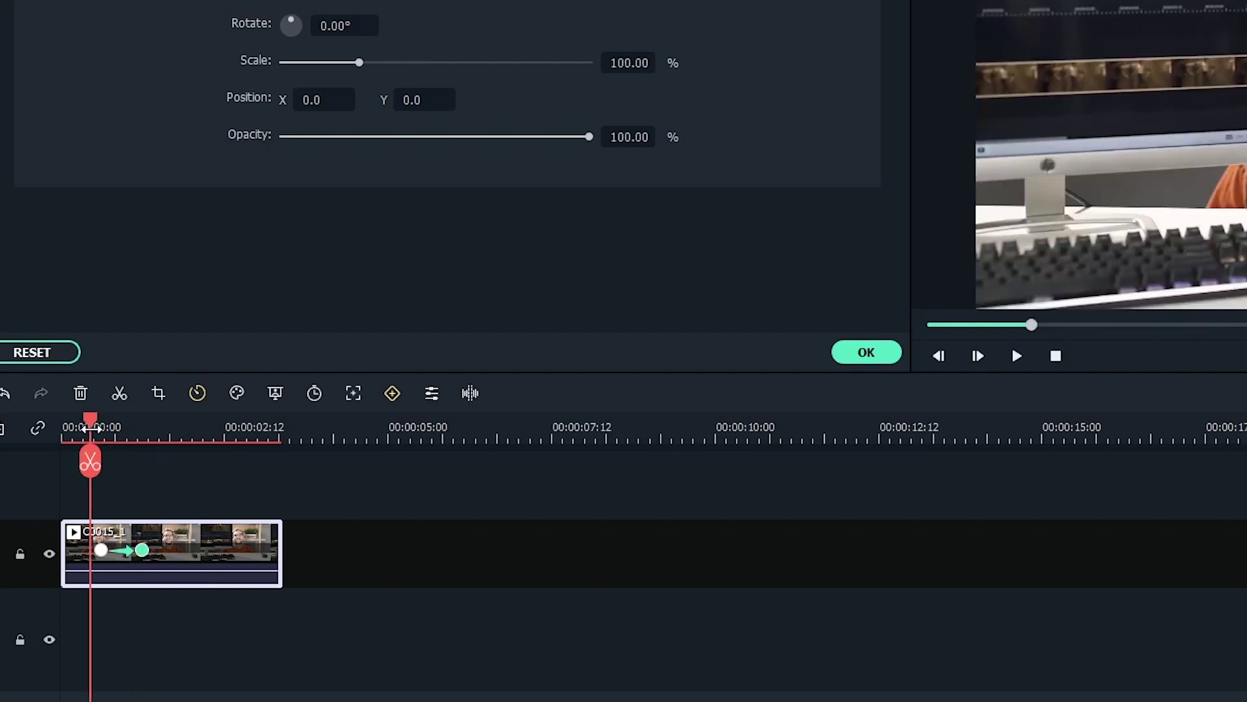
pyautogui.press('space')
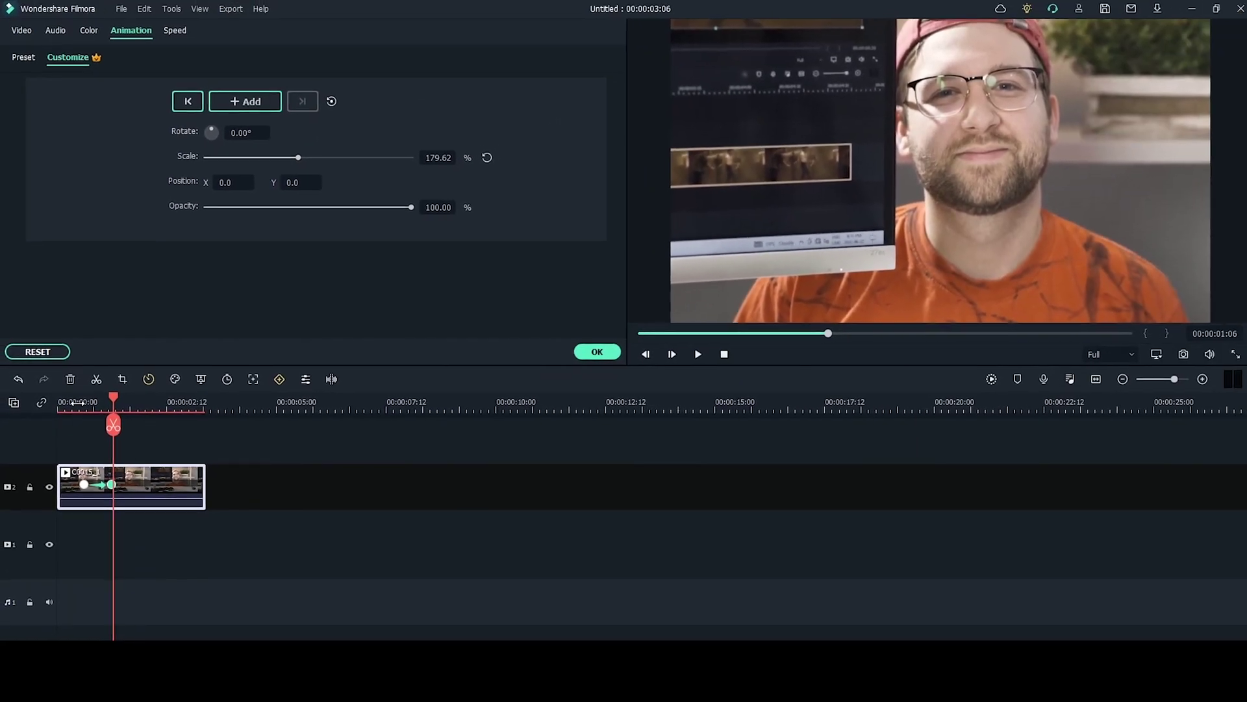
pyautogui.click(84, 484)
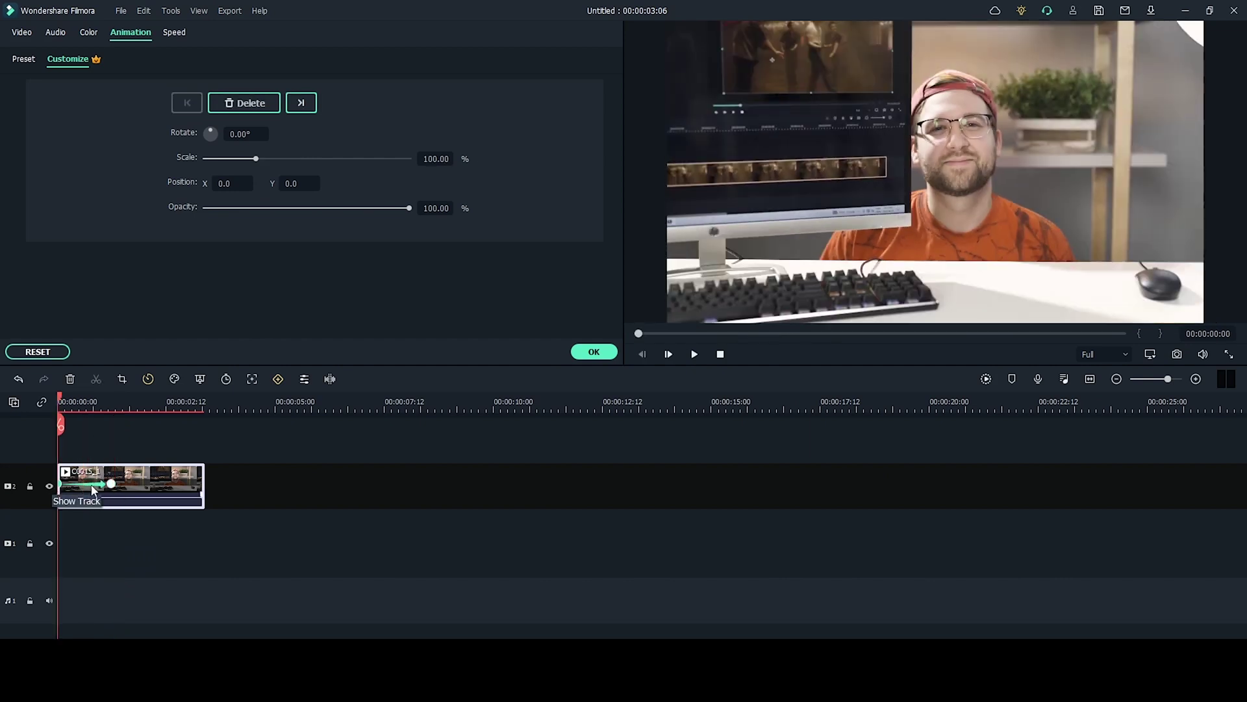
pyautogui.moveTo(113, 487); pyautogui.dragTo(131, 483)
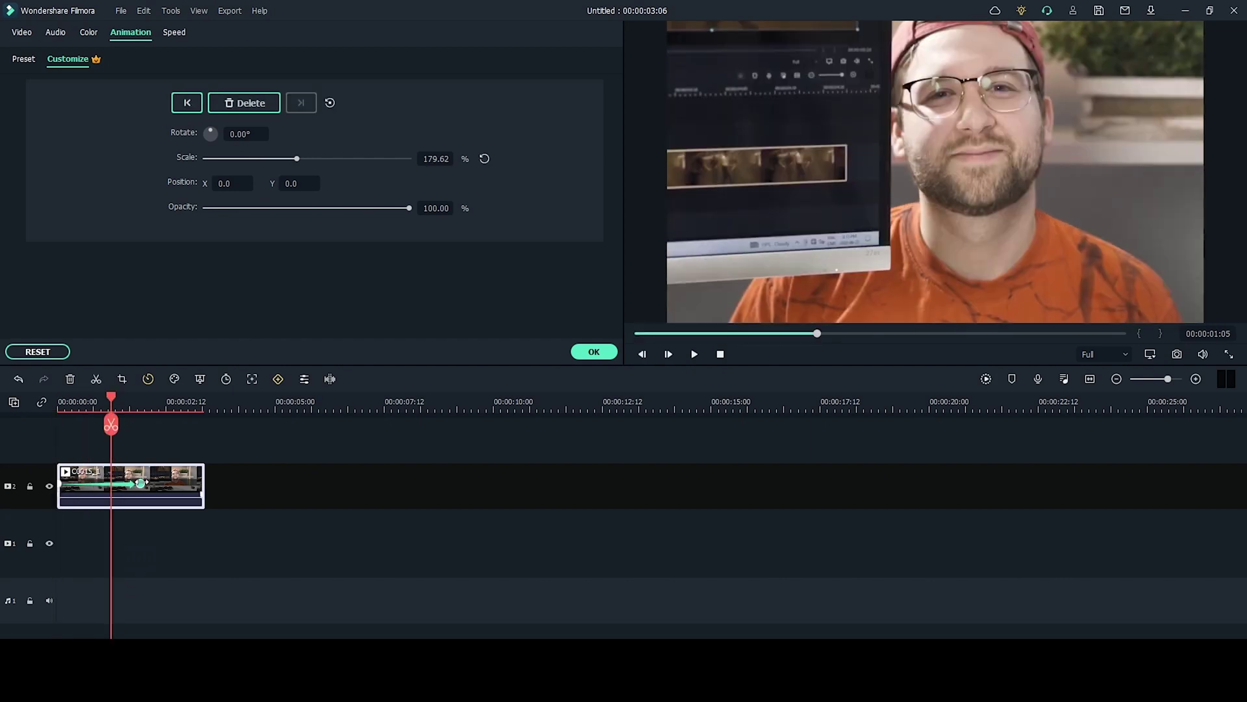
pyautogui.click(140, 483)
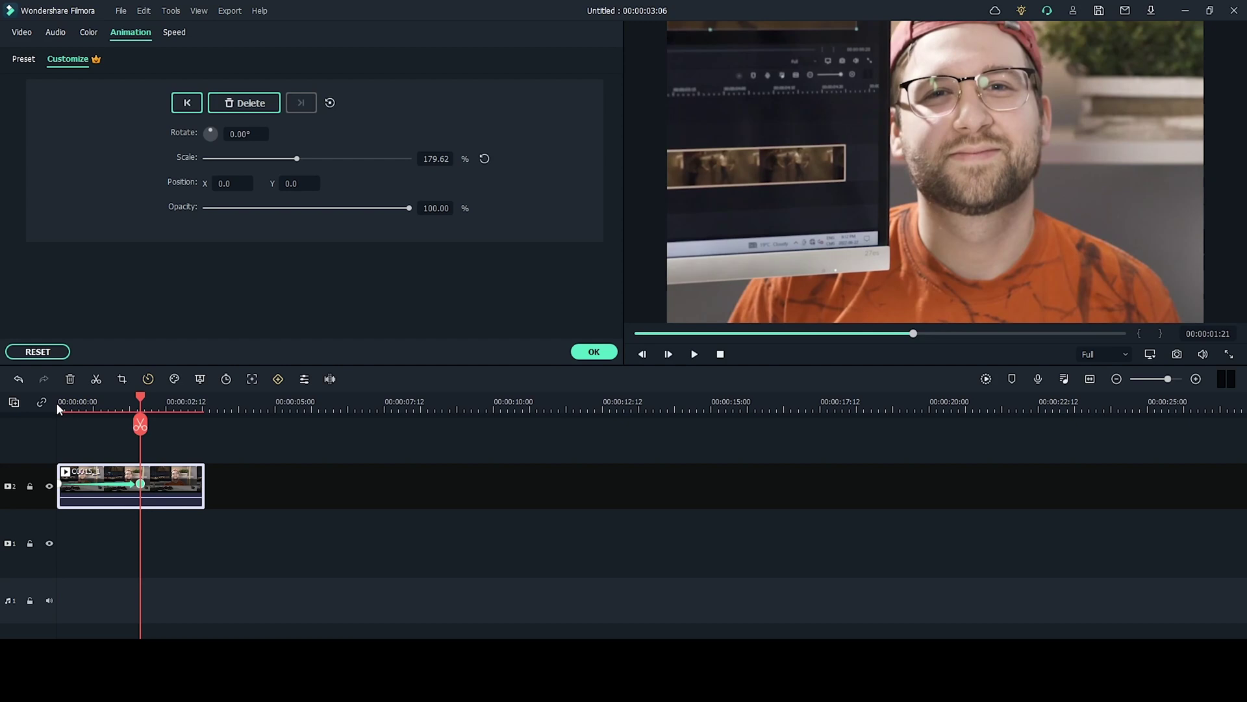
pyautogui.click(60, 402)
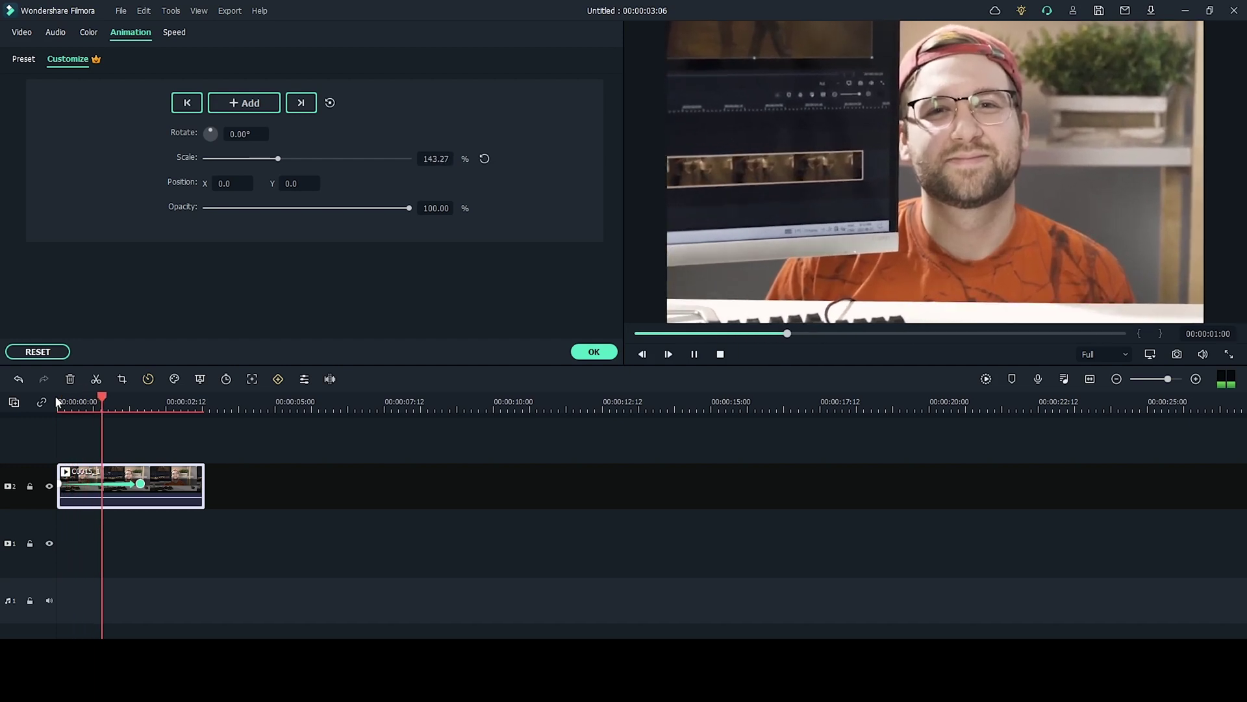
pyautogui.press('space')
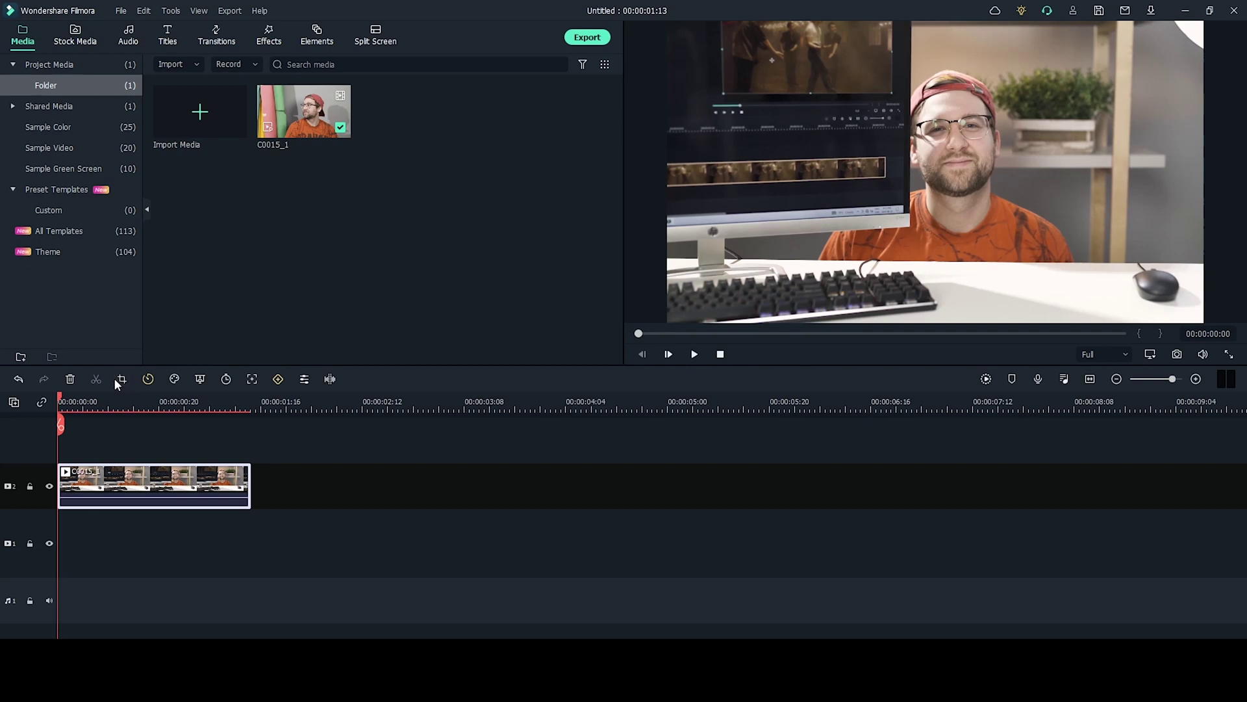
# Set a left-to-right Pan & Zoom with the start framed on the monitor and the end on the face
pyautogui.click(121, 380)
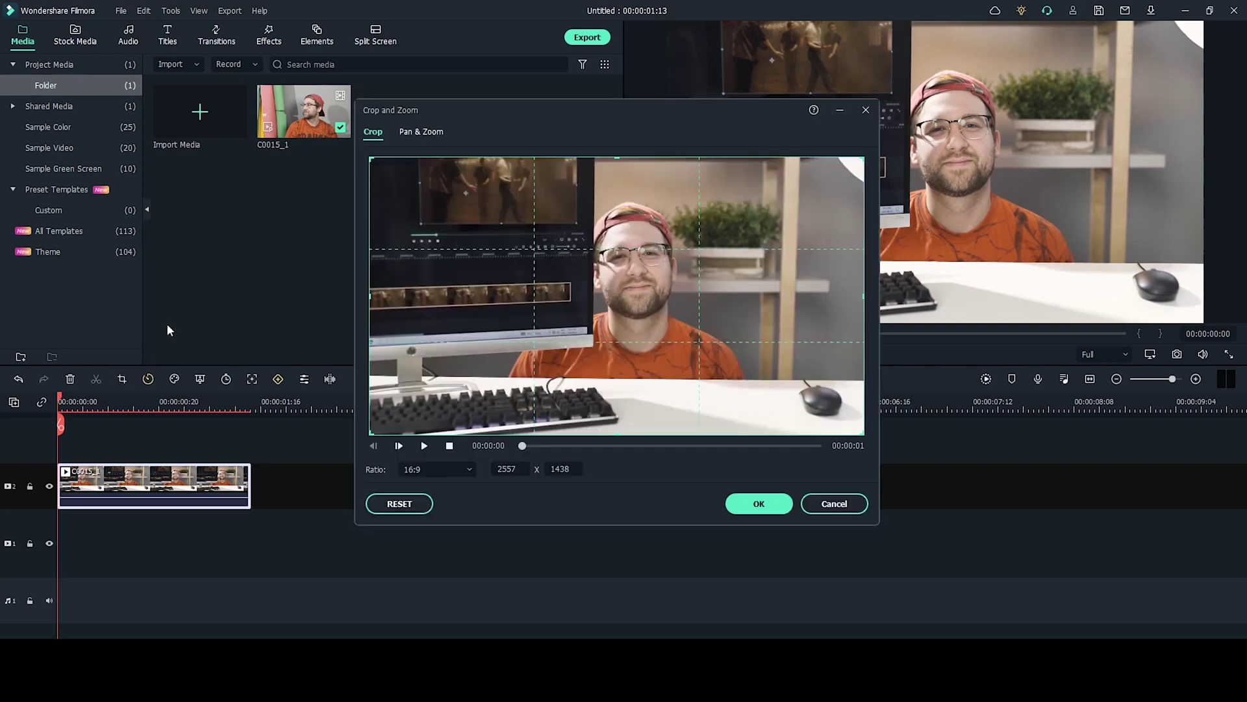
pyautogui.click(432, 132)
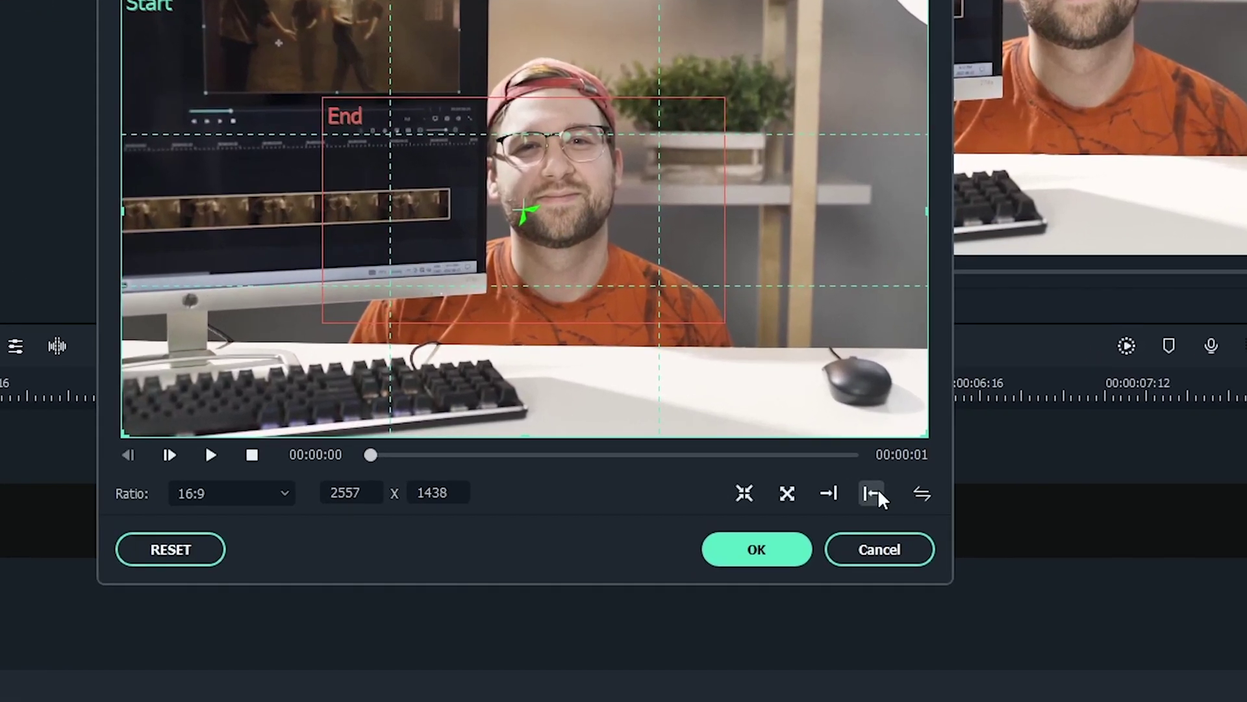
pyautogui.click(877, 496)
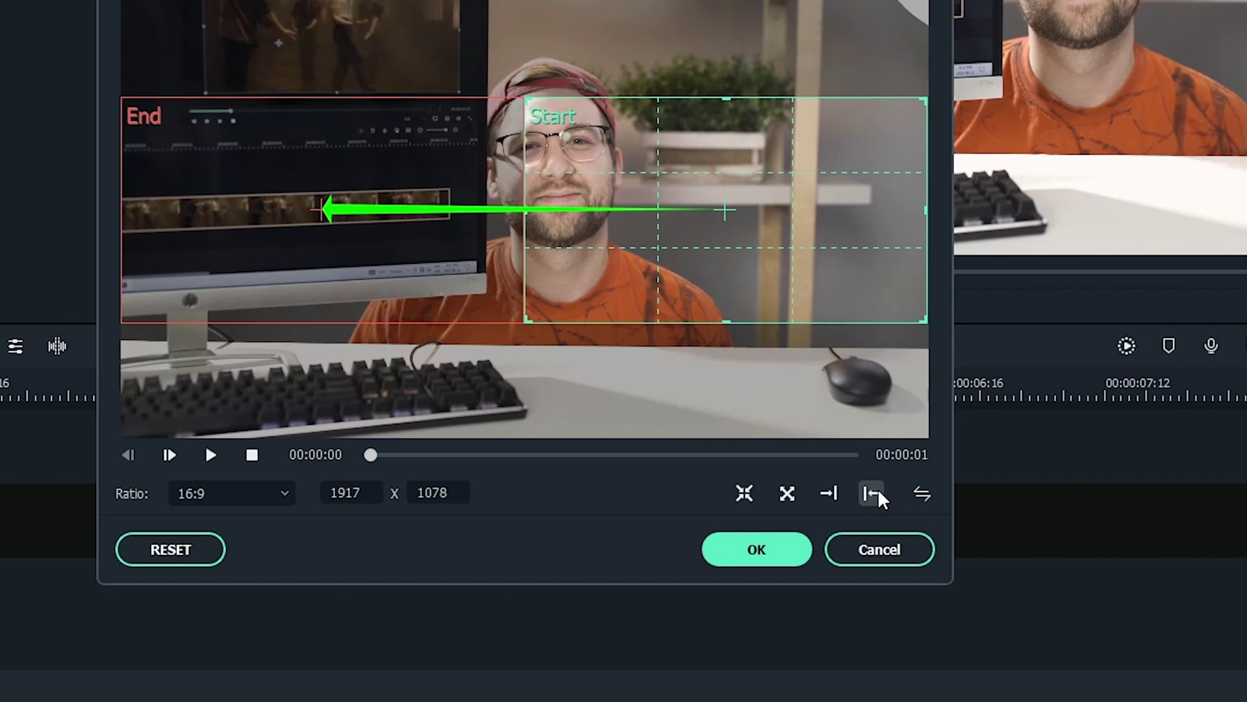
pyautogui.click(838, 497)
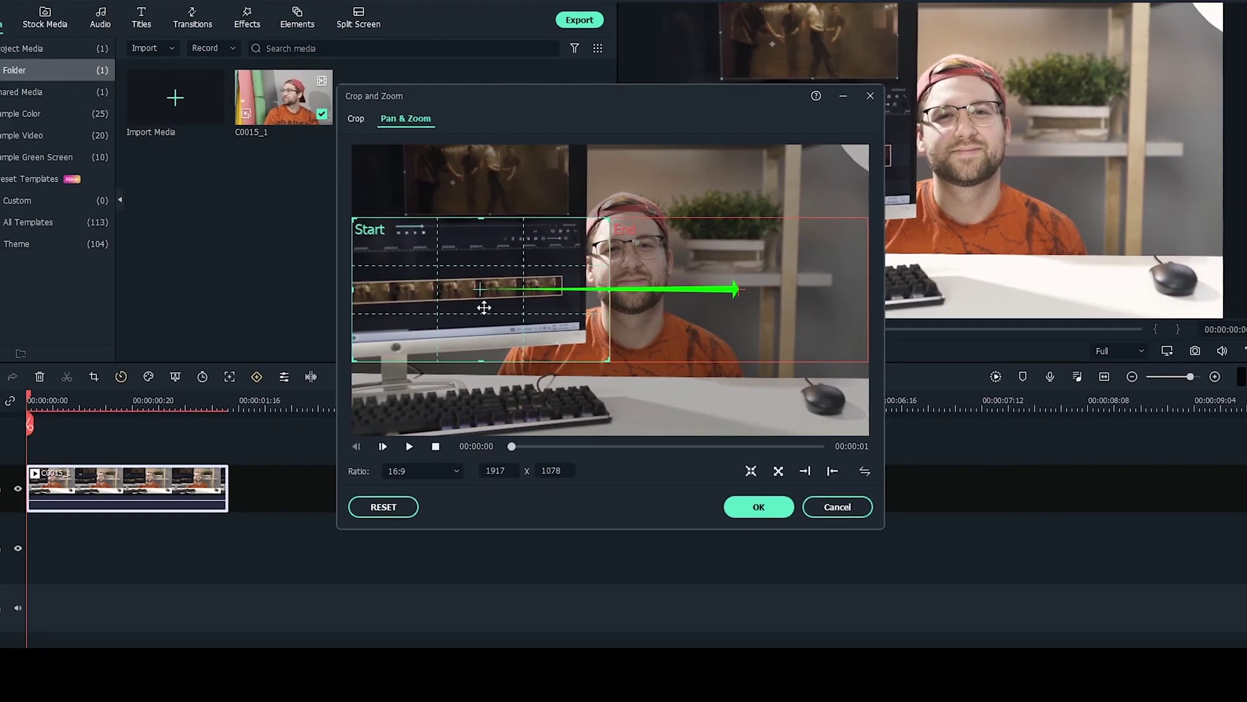
pyautogui.moveTo(484, 307); pyautogui.dragTo(503, 298)
pyautogui.moveTo(719, 334); pyautogui.dragTo(711, 325)
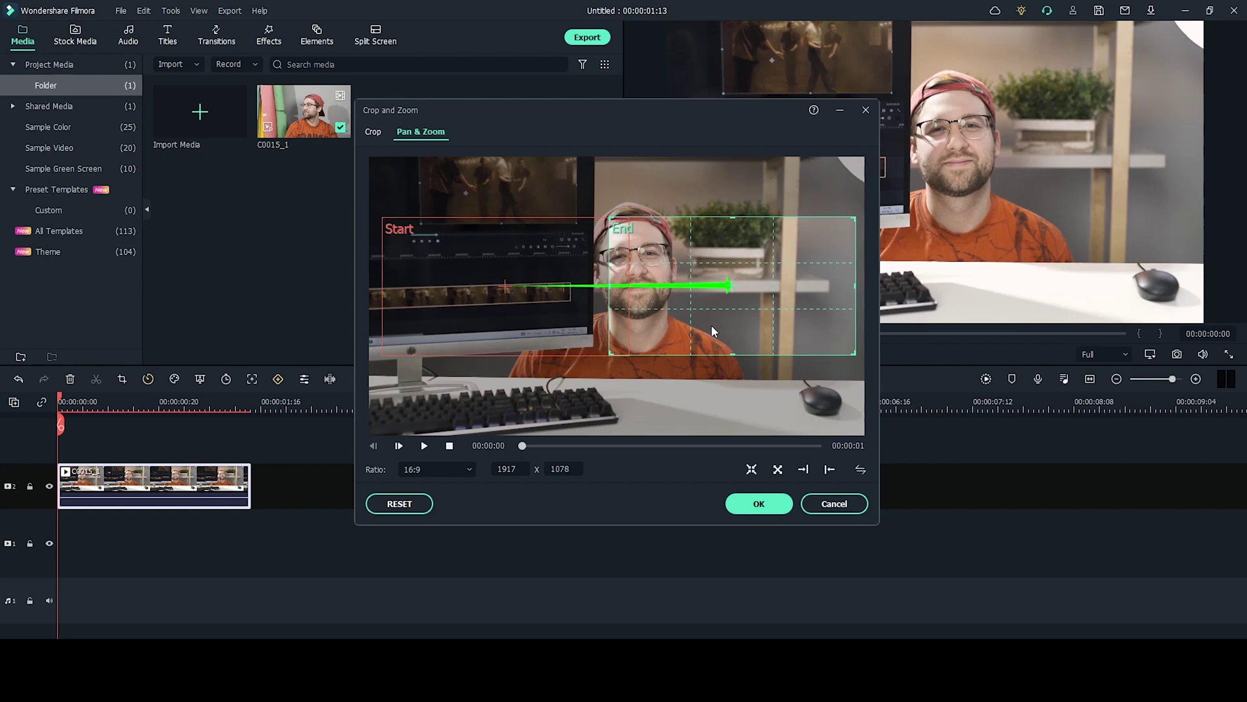
pyautogui.click(759, 504)
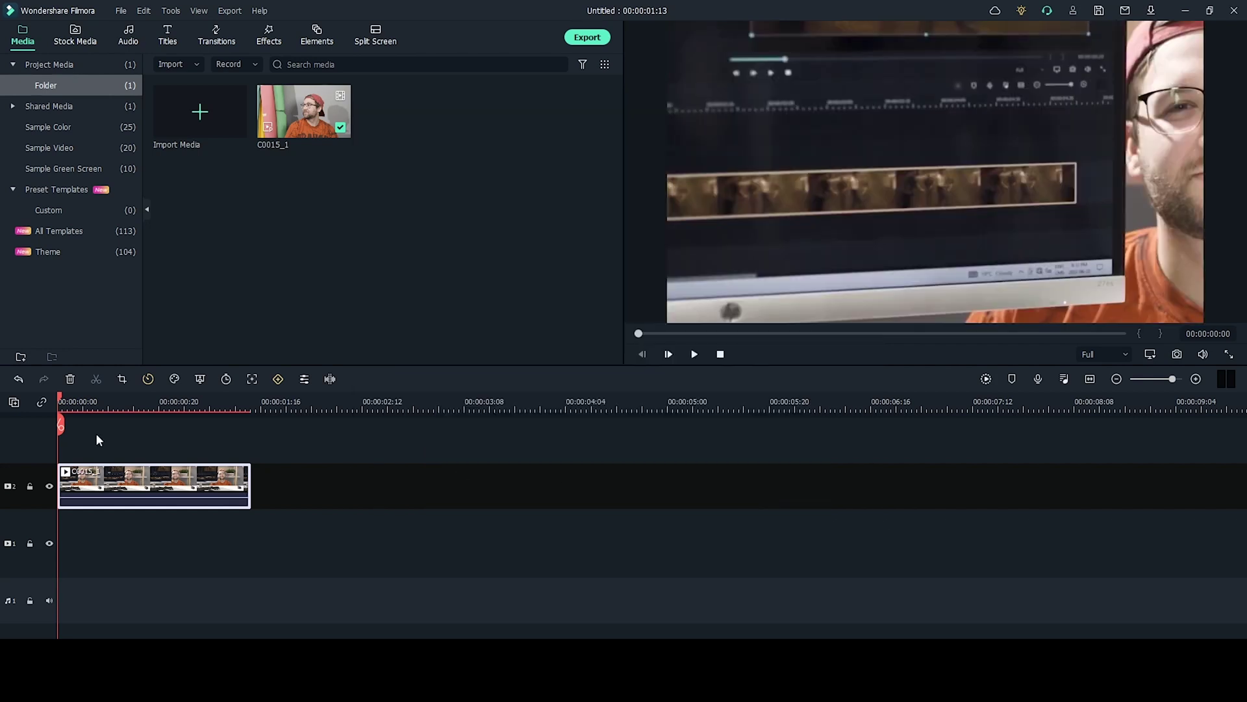
# Play C0015_1 from its start to check the pan from the monitor to the man's face
pyautogui.press('space')
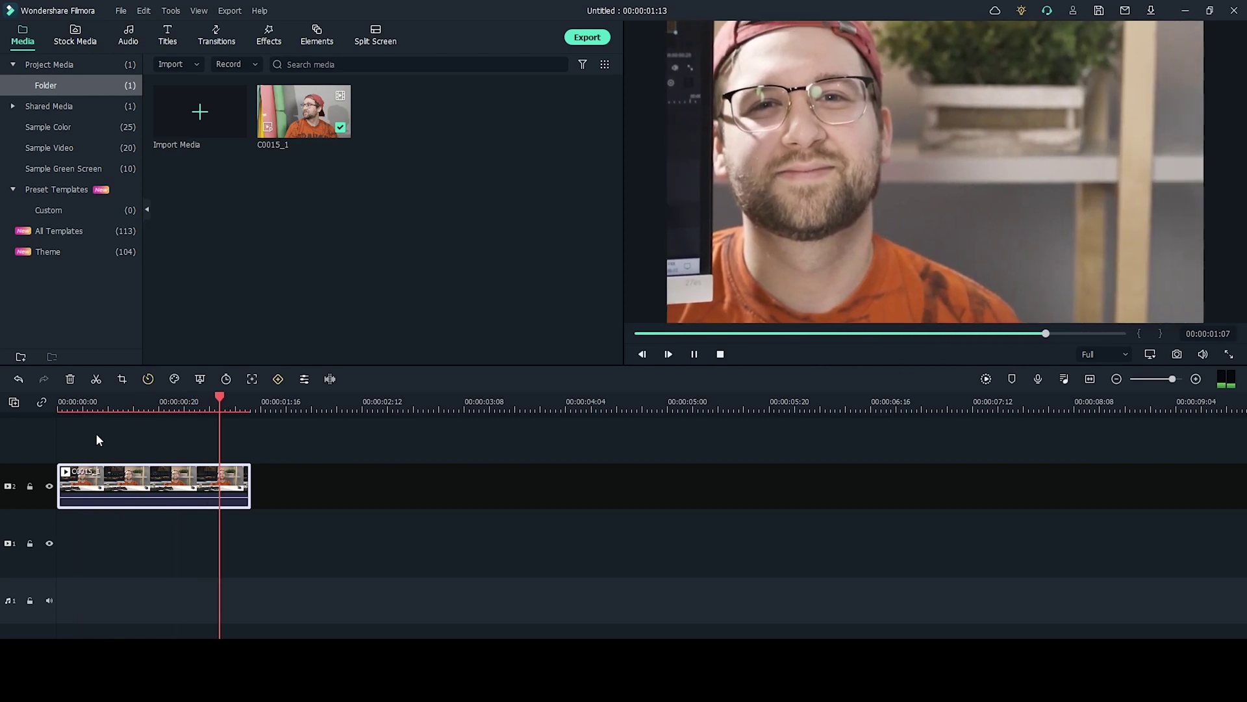
pyautogui.click(61, 406)
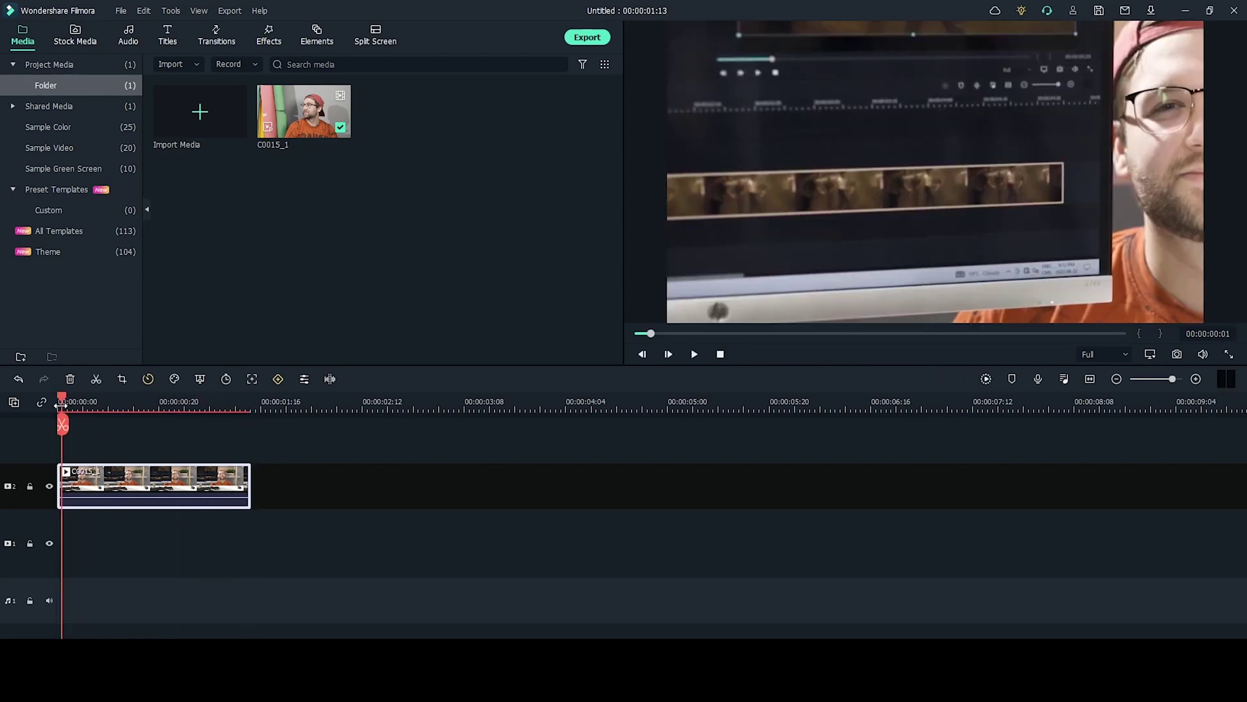
pyautogui.press('space')
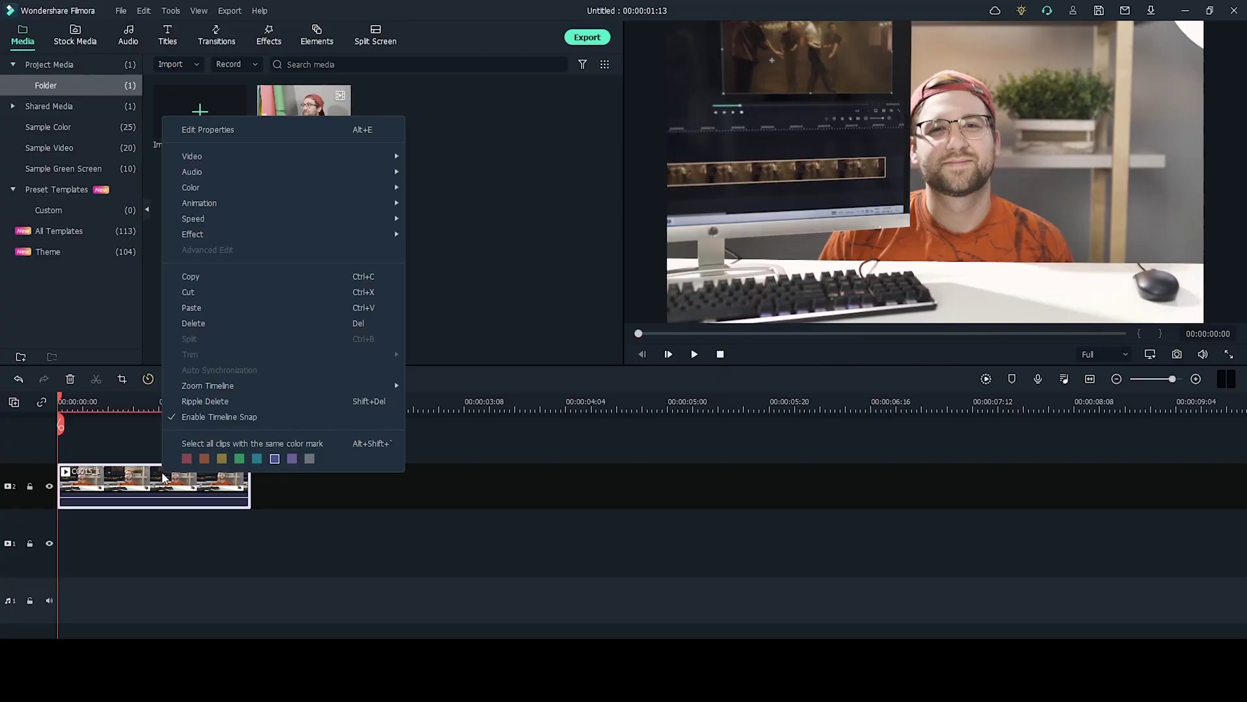
# Keyframe Scale 113.38% at the clip start and Position X -128.4 one second later, then preview
pyautogui.click(228, 130)
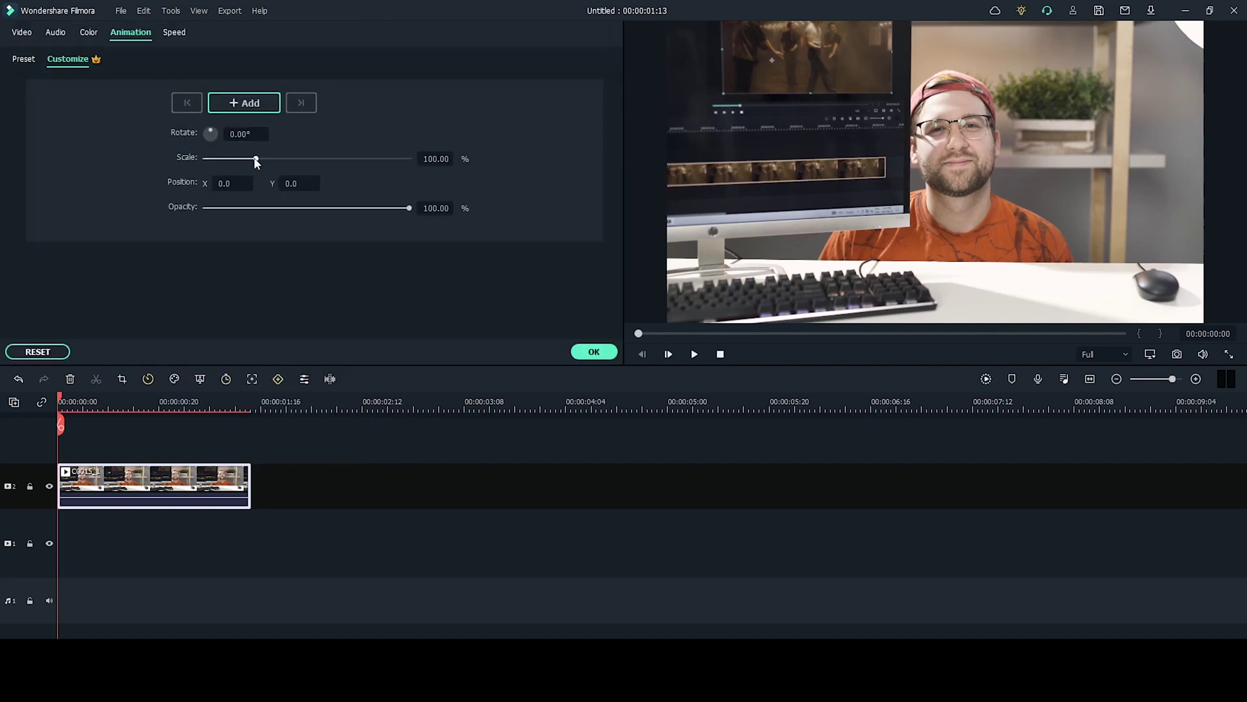
pyautogui.moveTo(256, 161); pyautogui.dragTo(263, 162)
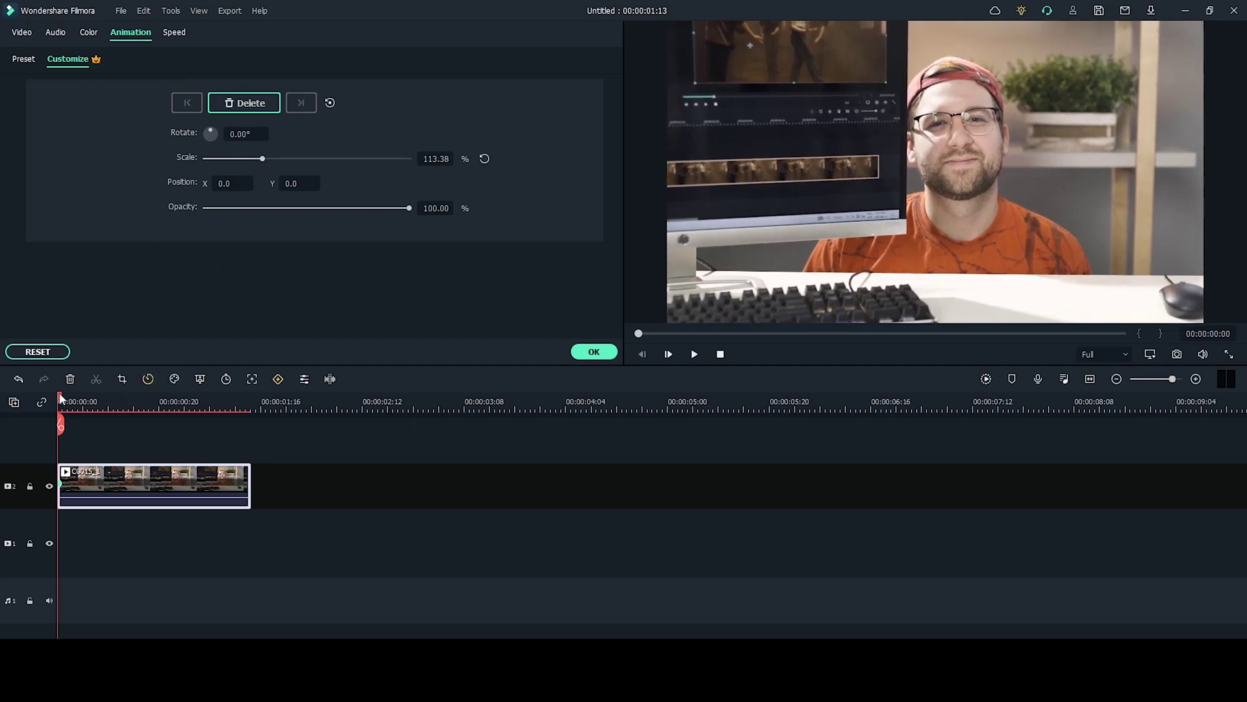
pyautogui.moveTo(61, 398); pyautogui.dragTo(183, 410)
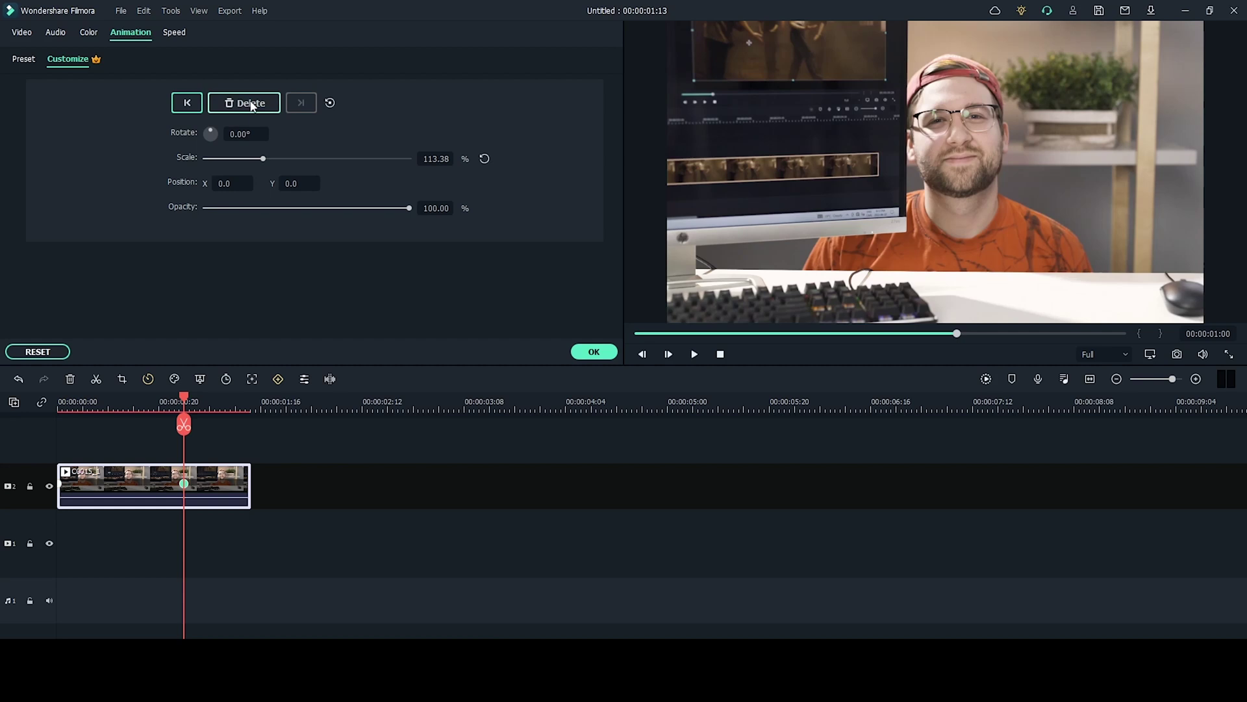
pyautogui.moveTo(1028, 211); pyautogui.dragTo(992, 214)
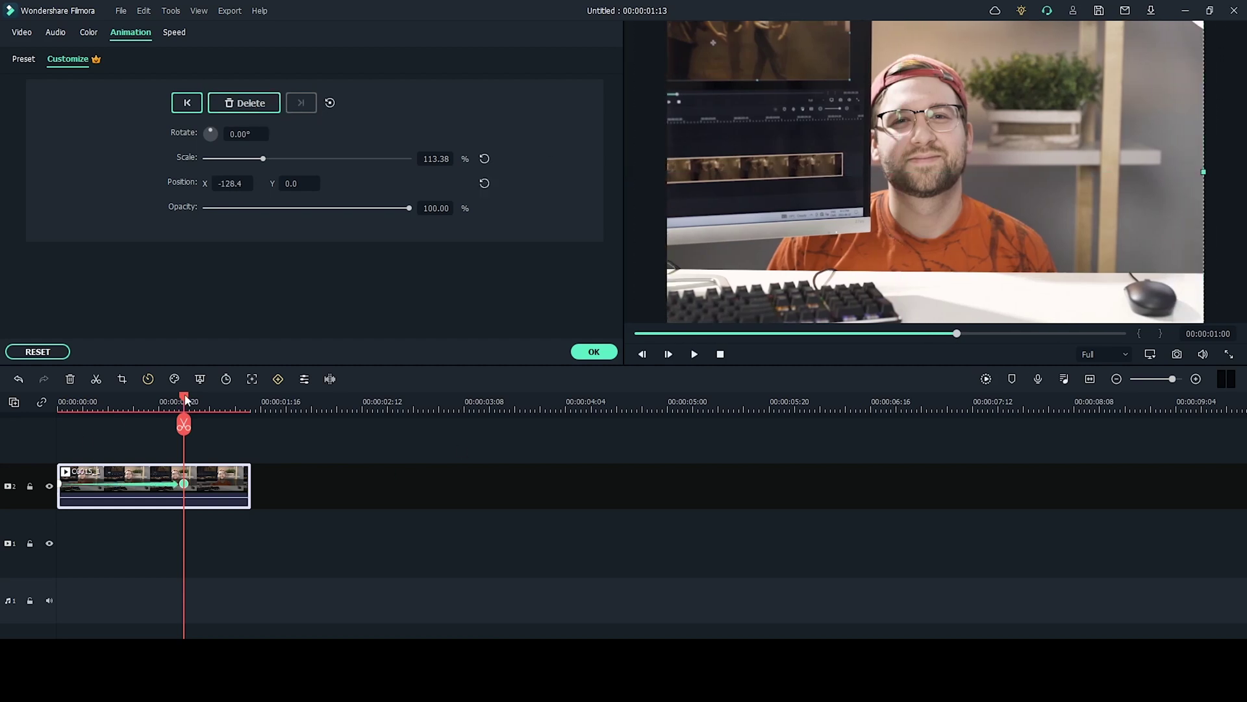
pyautogui.moveTo(185, 398); pyautogui.dragTo(58, 414)
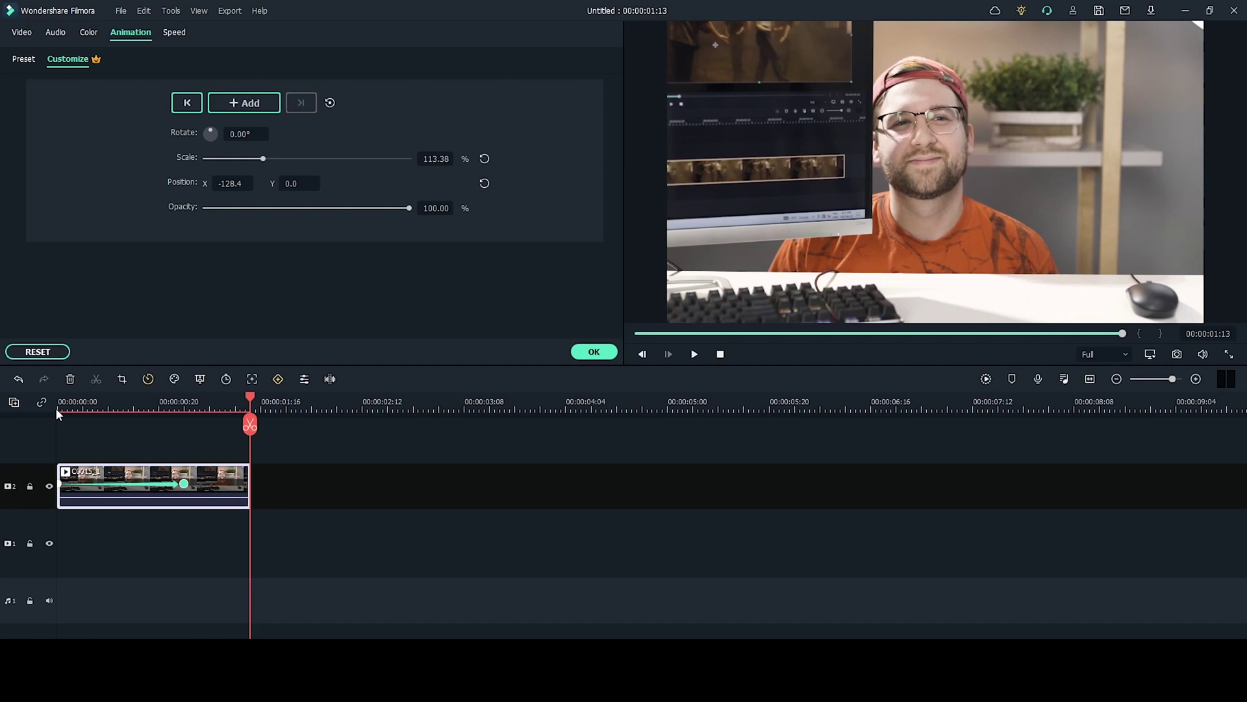
pyautogui.press('space')
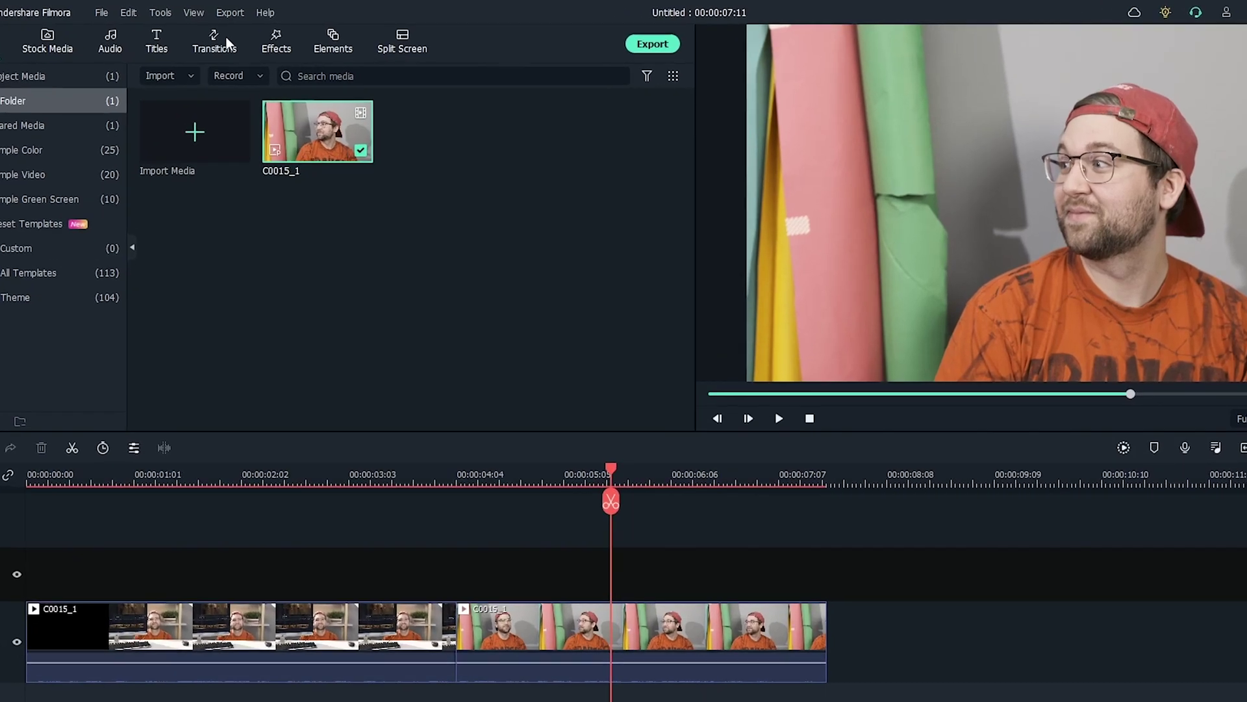
# Search transitions for 'blurry roll 2' and drop Blurry Roll 2 onto the cut between the clips
pyautogui.click(222, 32)
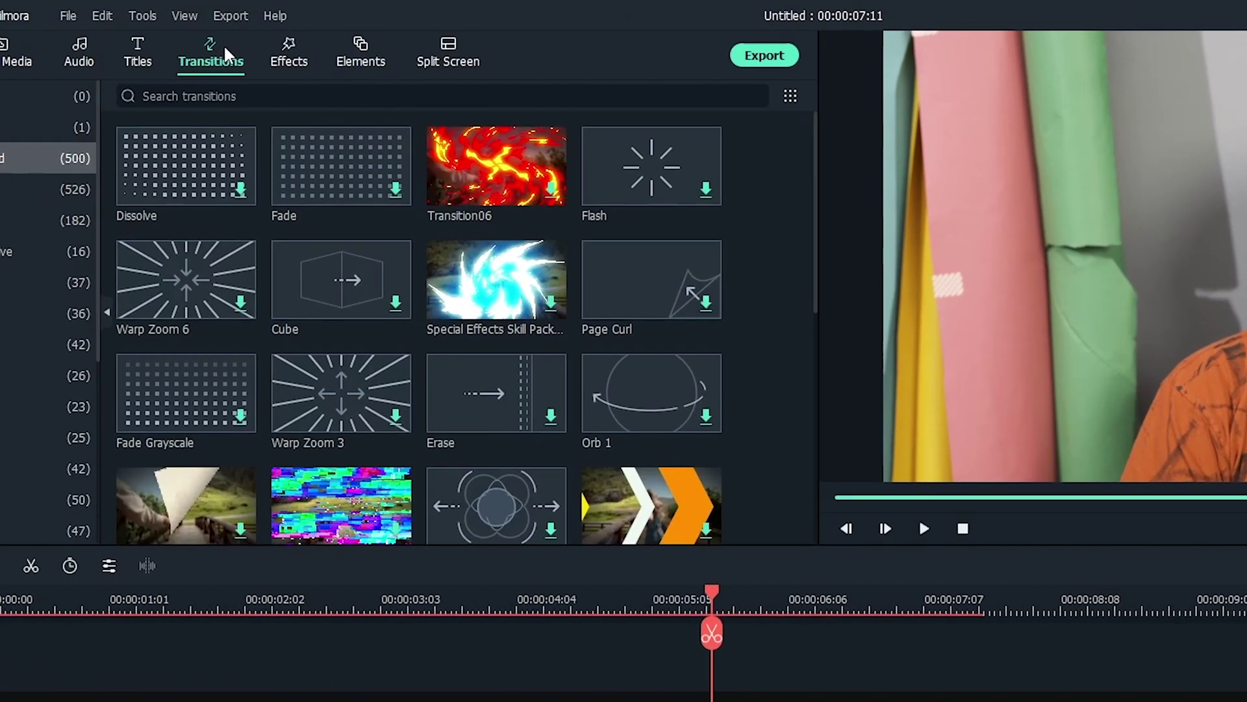
pyautogui.click(256, 102)
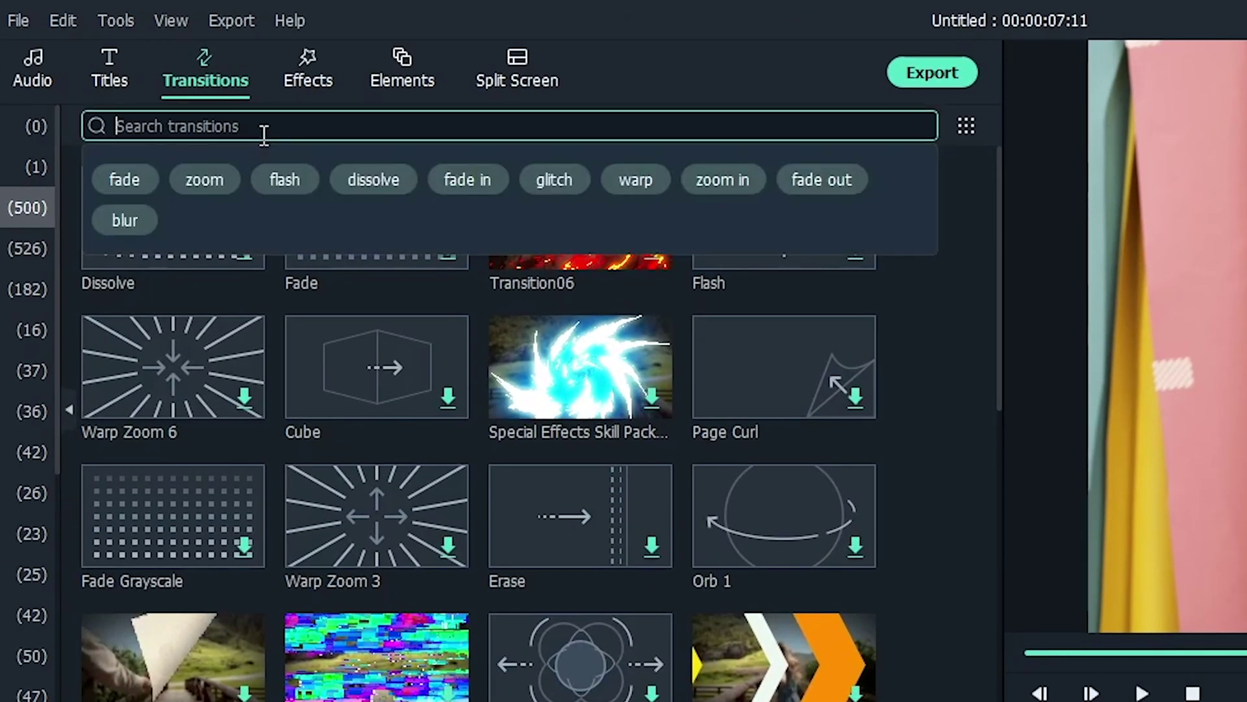
pyautogui.write('blurry')
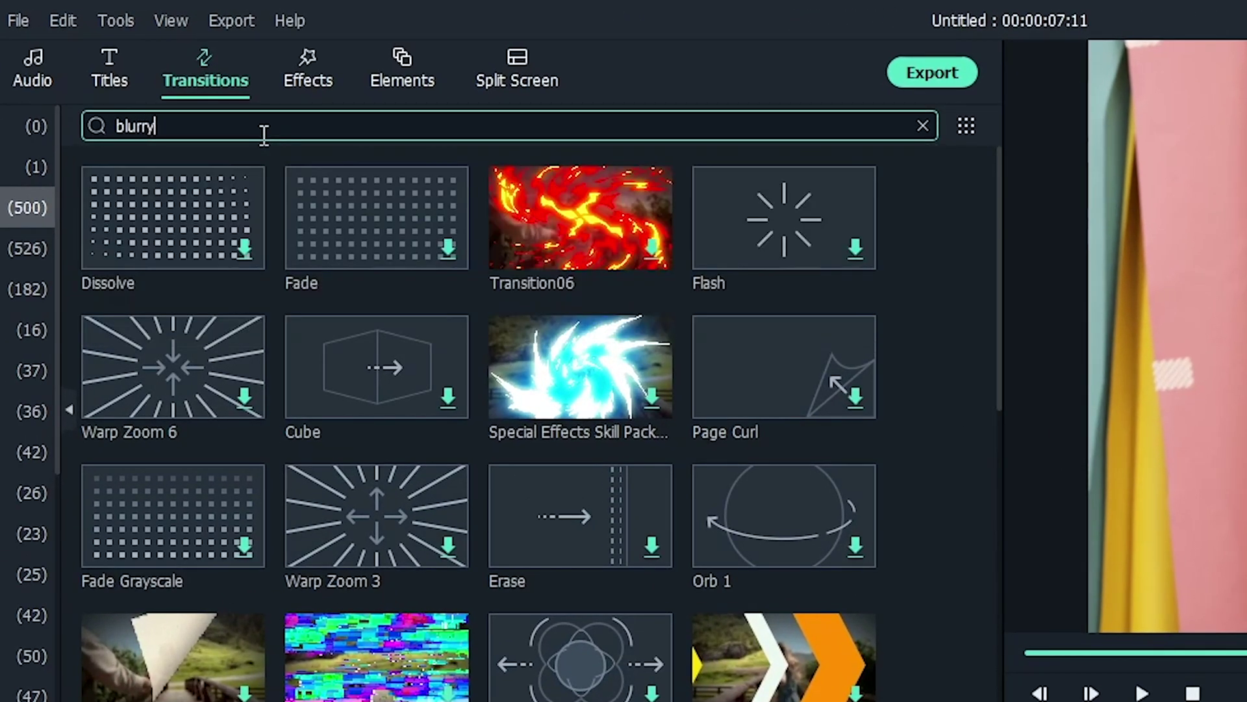
pyautogui.write(' roll 2')
pyautogui.press('Return')
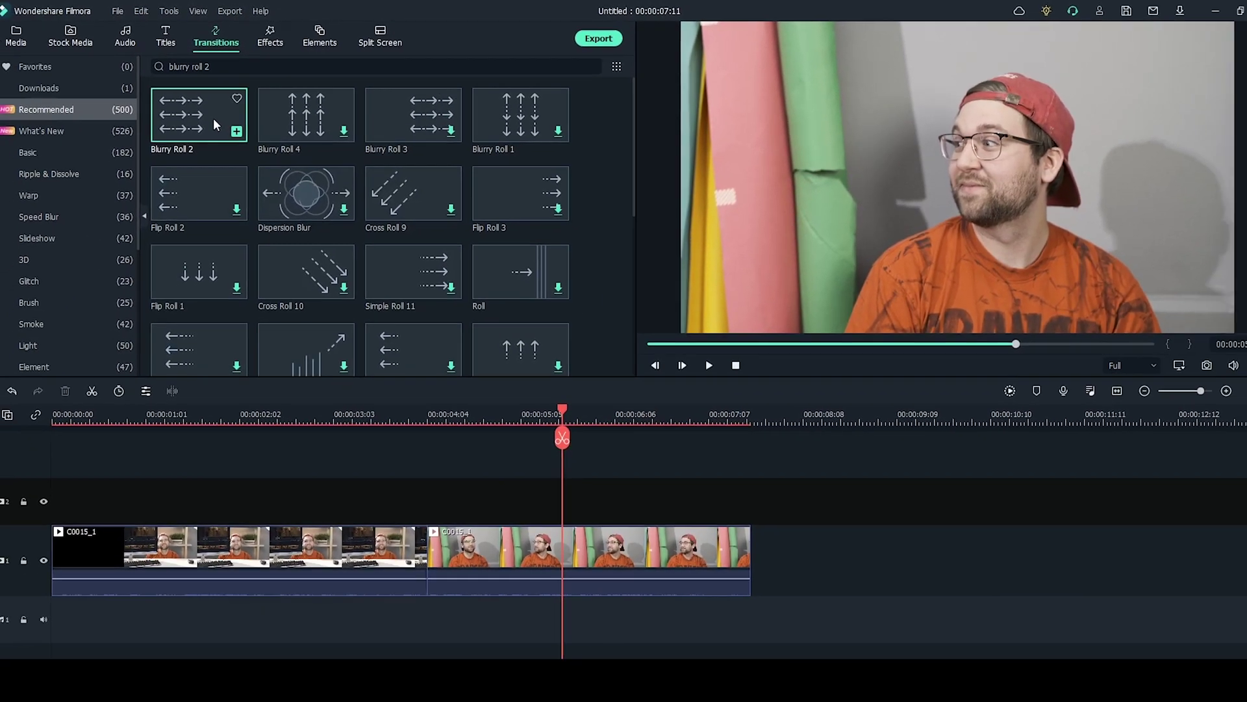
pyautogui.moveTo(204, 188); pyautogui.dragTo(412, 651)
pyautogui.moveTo(342, 407); pyautogui.dragTo(421, 528)
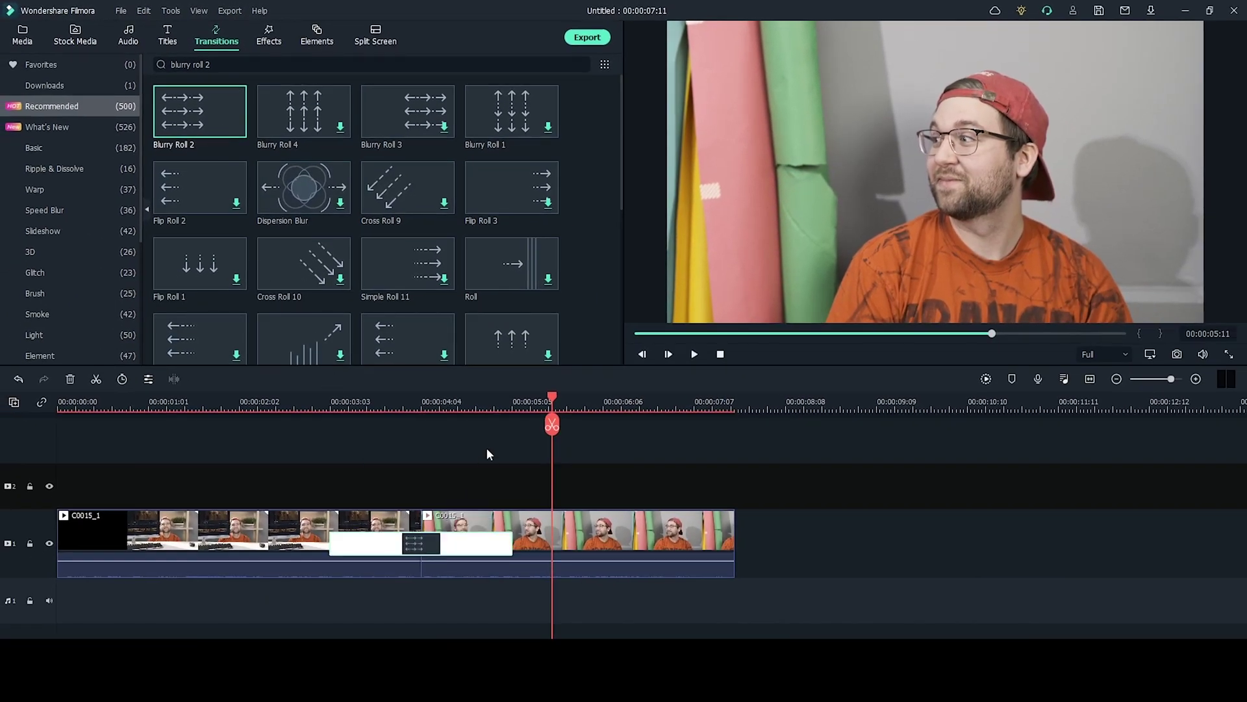
pyautogui.rightClick(460, 549)
# Cut the Blurry Roll 2 duration to 00:00:00:15 and play across the cut to preview it
pyautogui.click(481, 560)
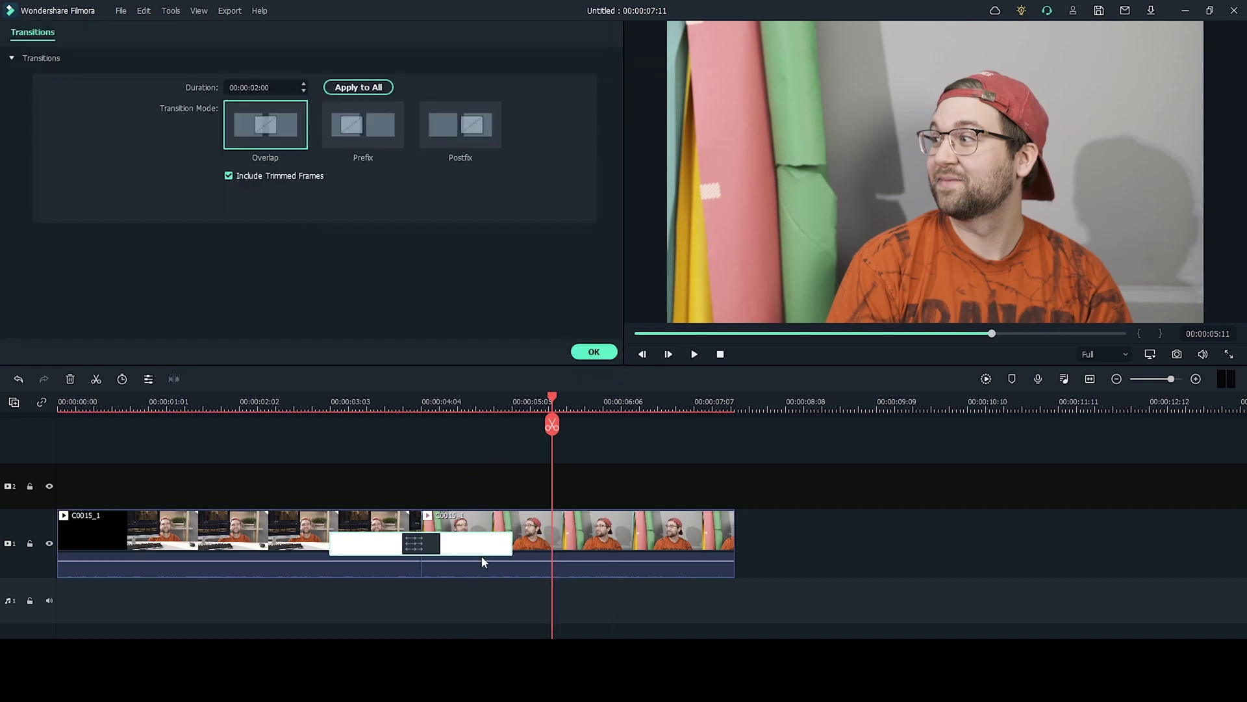
pyautogui.click(303, 91)
pyautogui.click(303, 91)
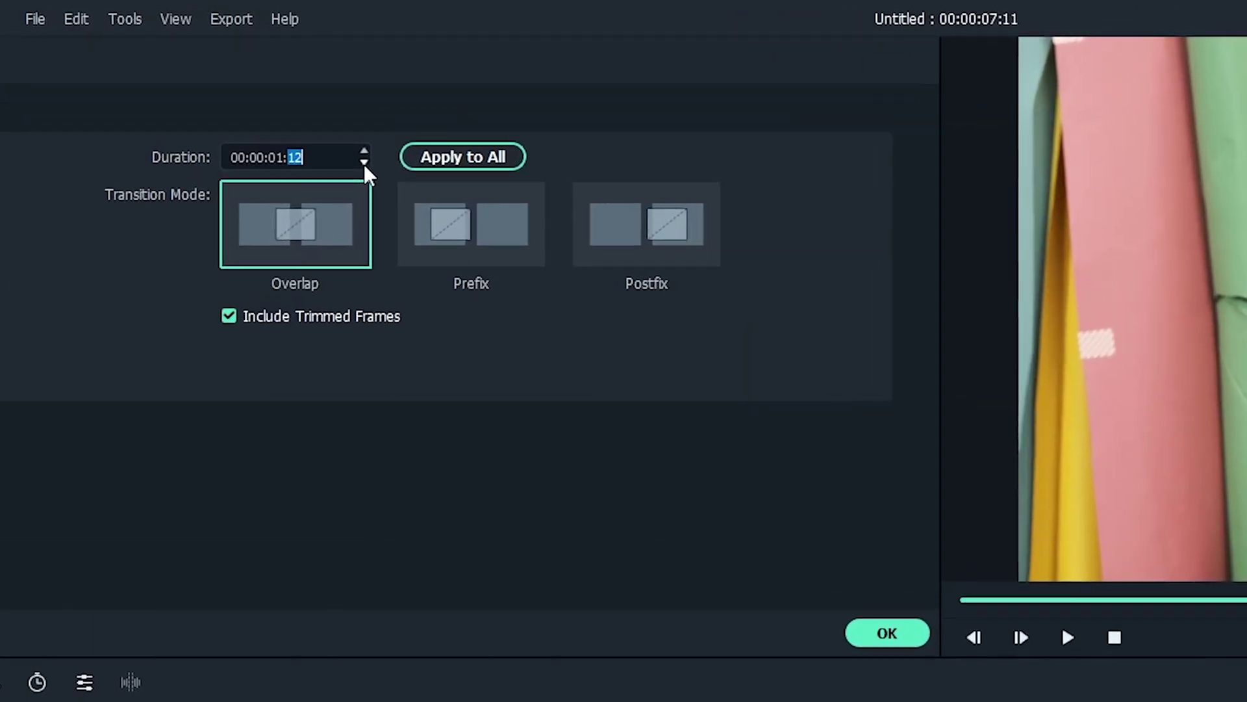
pyautogui.click(364, 162)
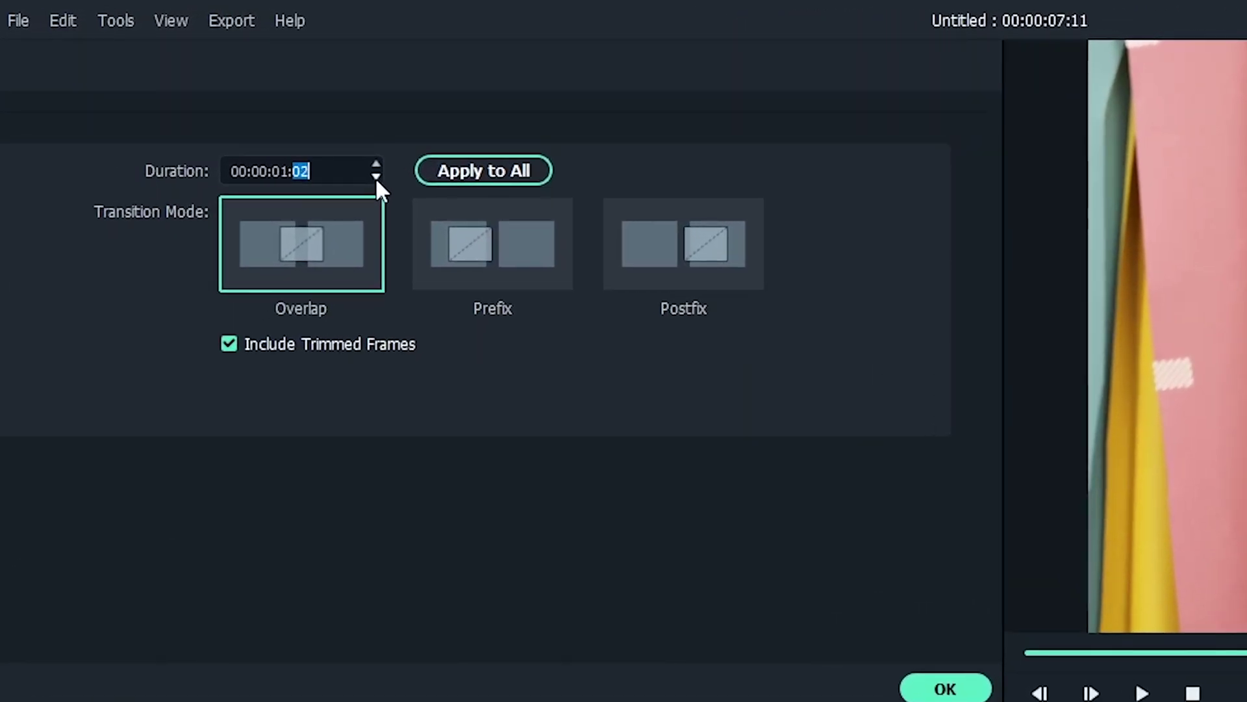
pyautogui.click(376, 176)
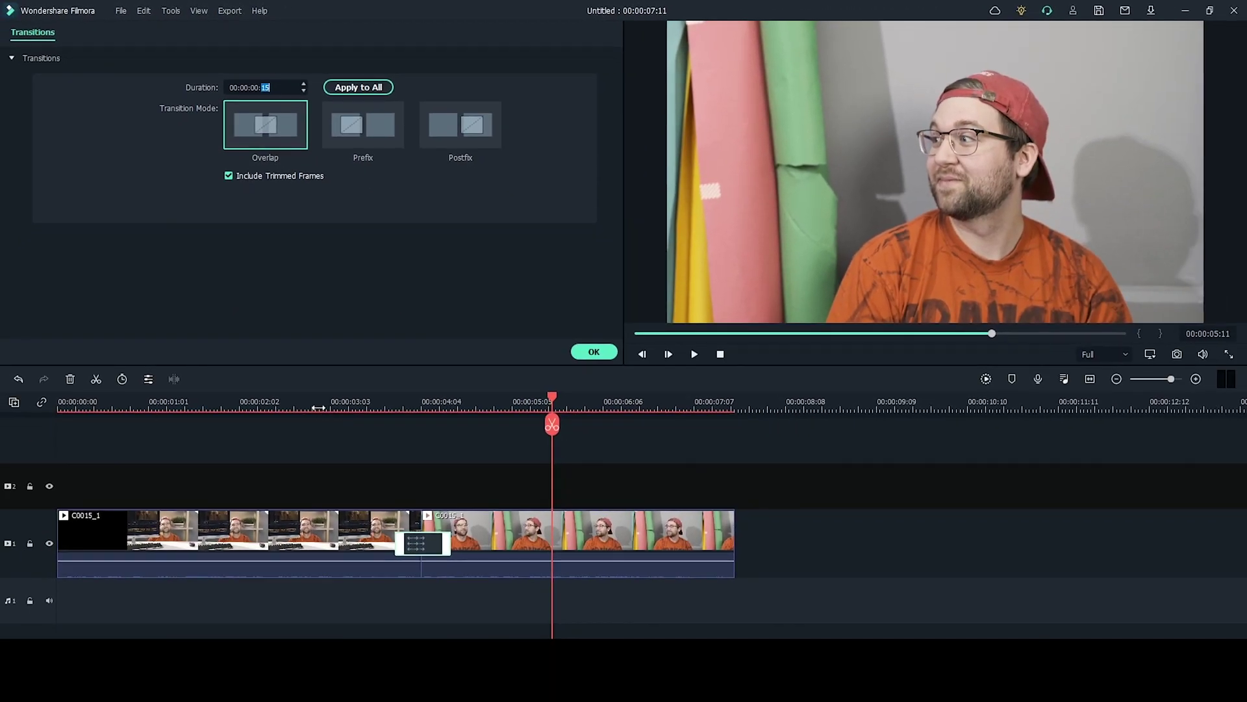
pyautogui.click(318, 407)
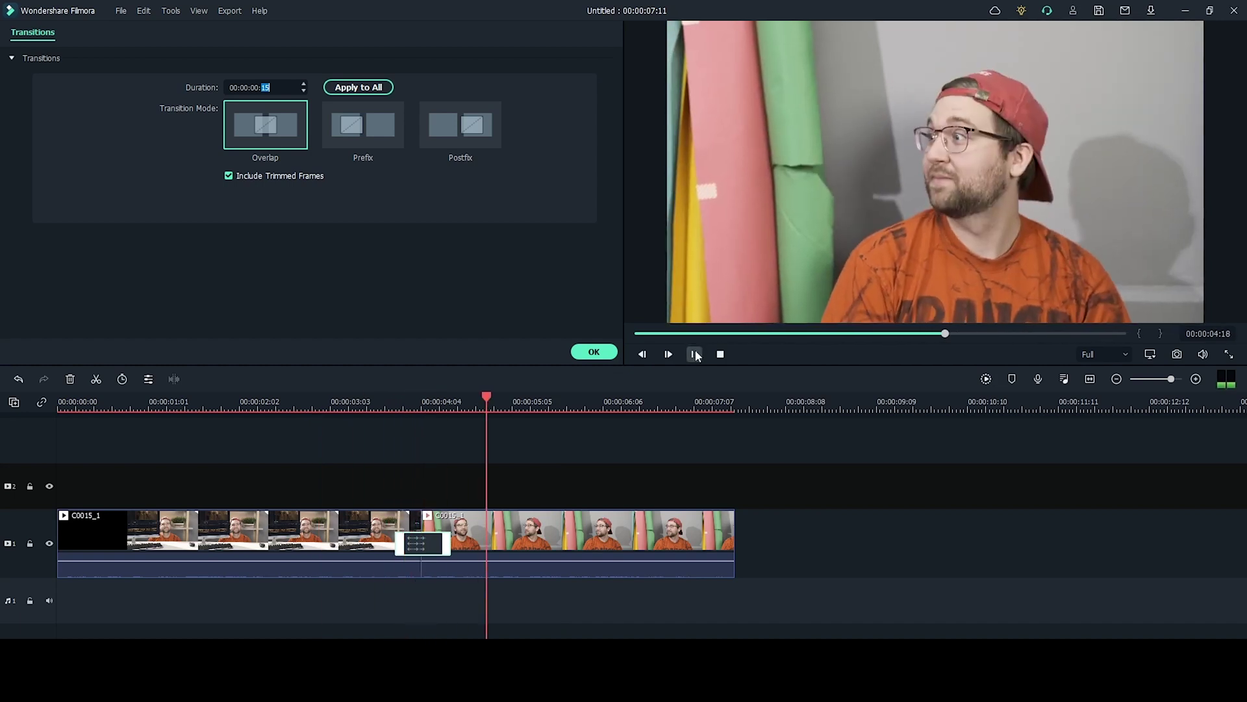
pyautogui.click(695, 354)
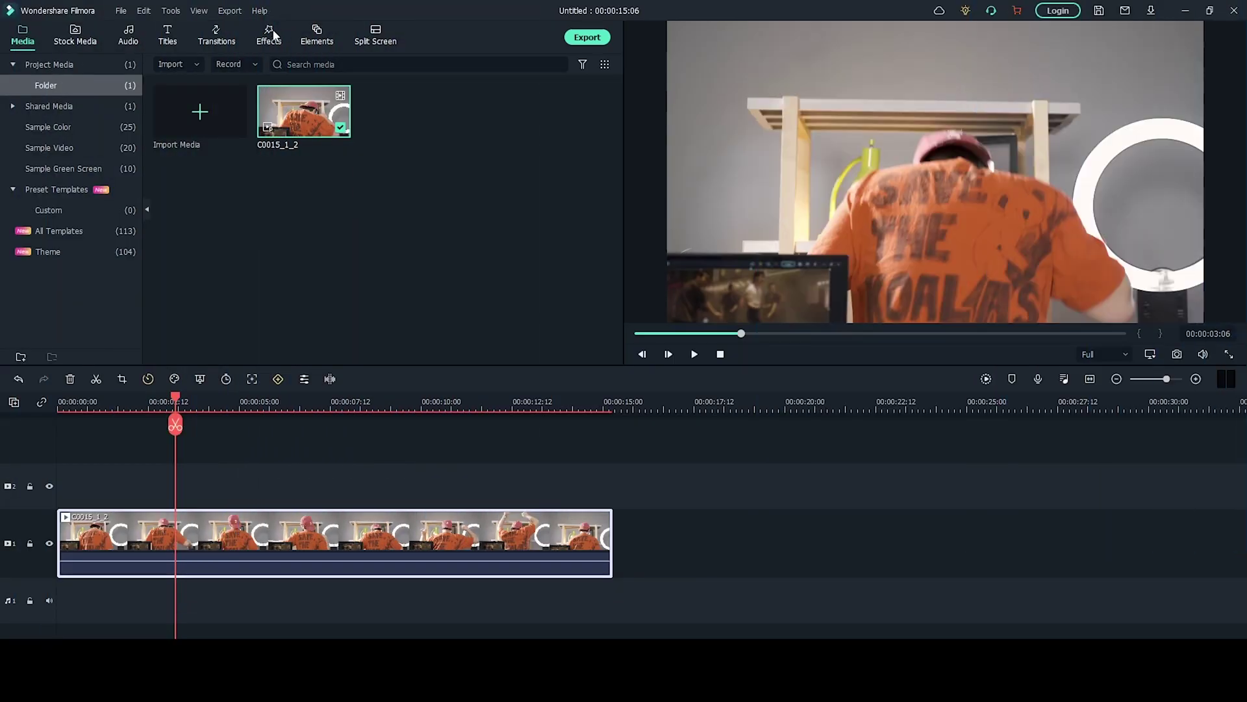
# Search the effects for "mil" and drop the Mild effect onto clip C0015_1_2
pyautogui.click(271, 34)
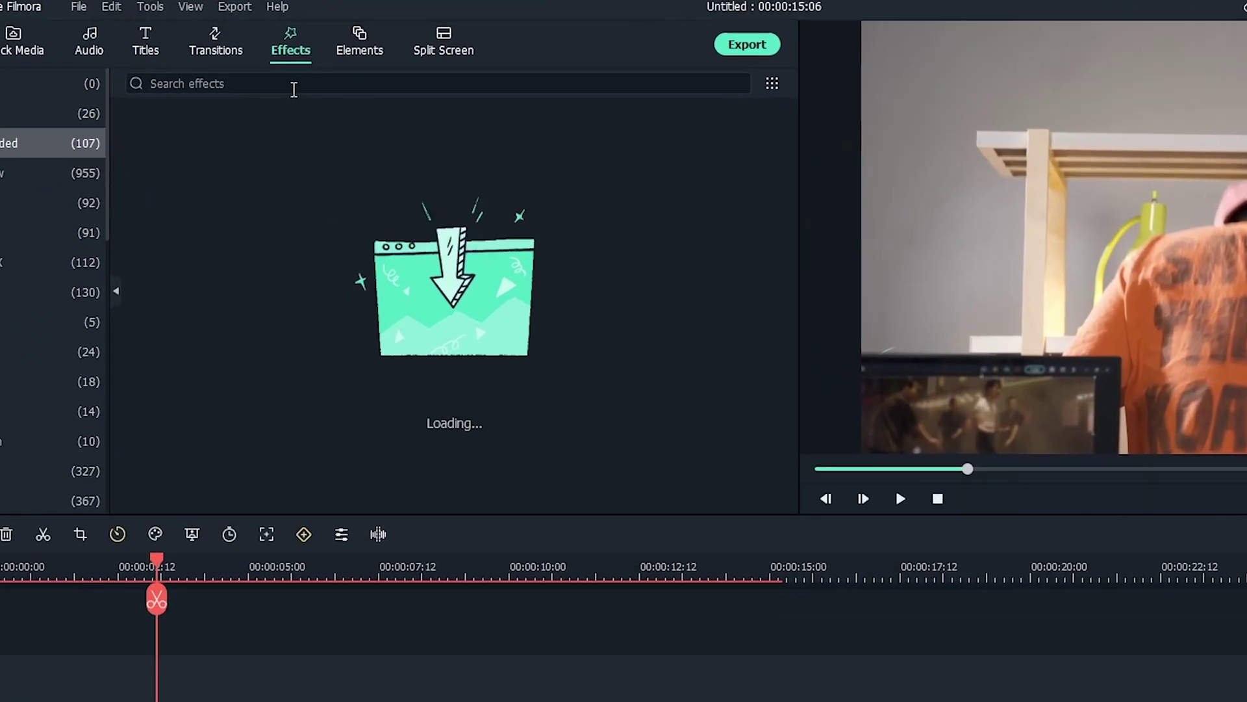
pyautogui.click(270, 68)
pyautogui.write('mild')
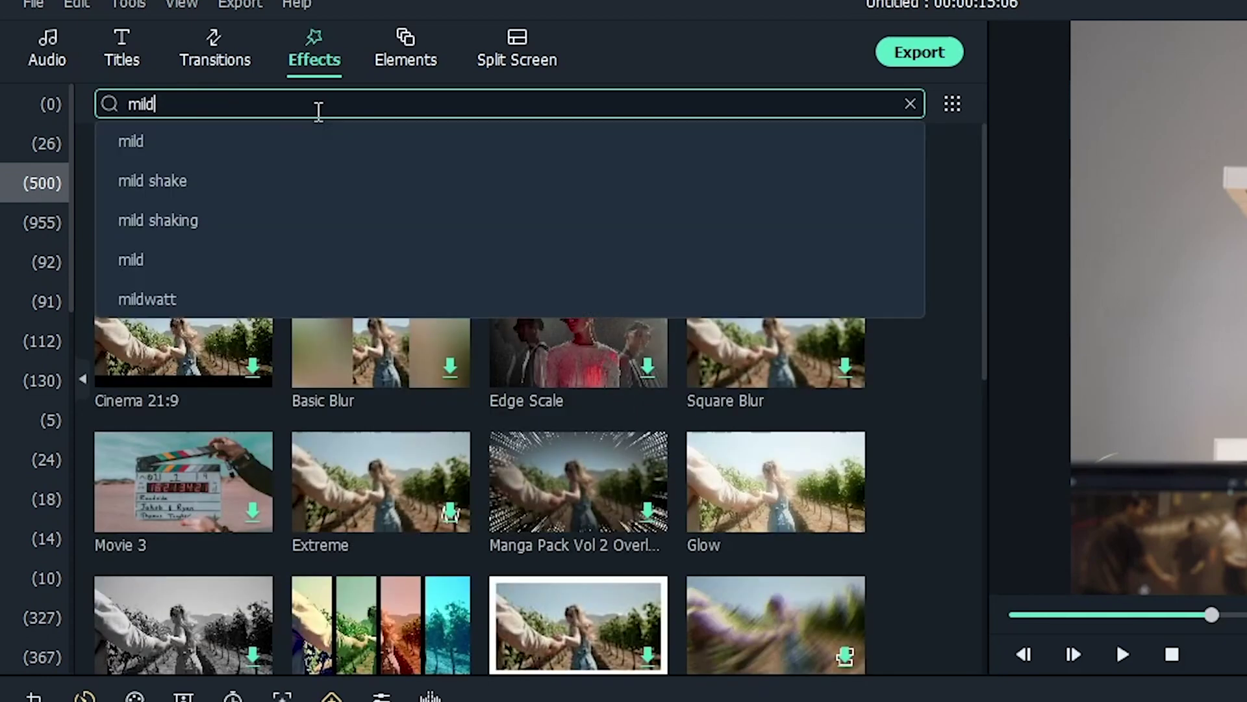
pyautogui.press('Return')
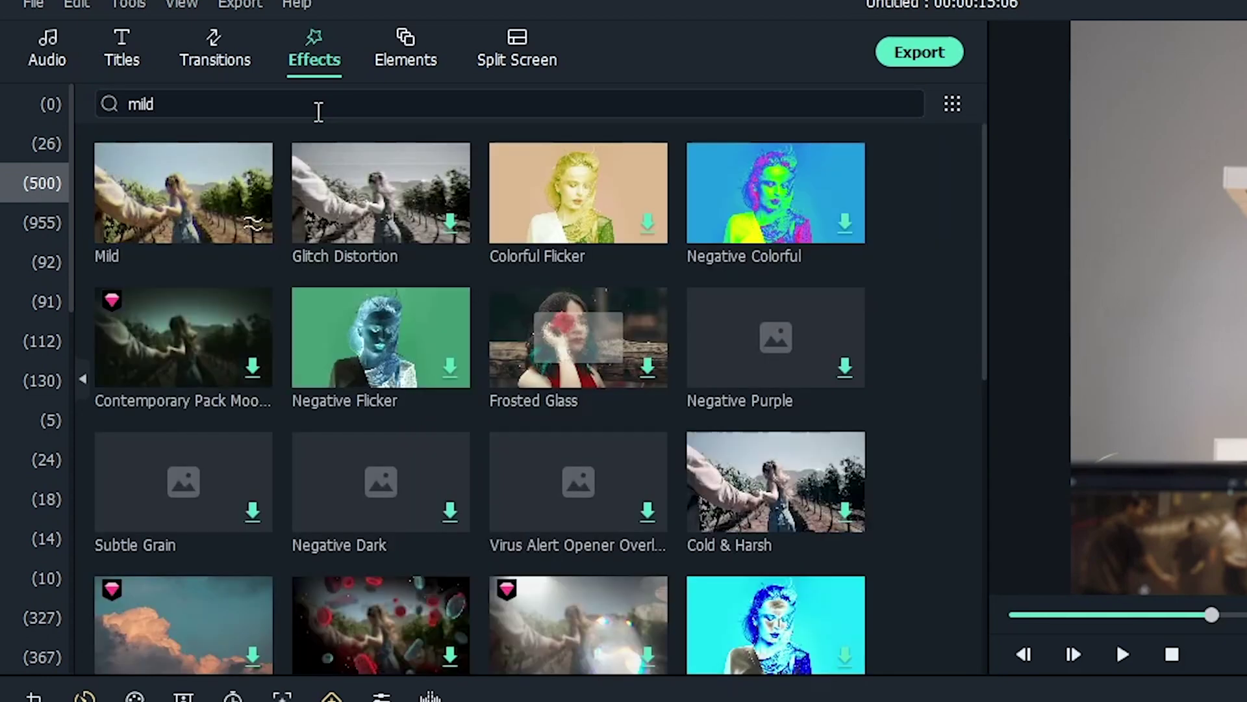
pyautogui.moveTo(192, 205); pyautogui.dragTo(170, 701)
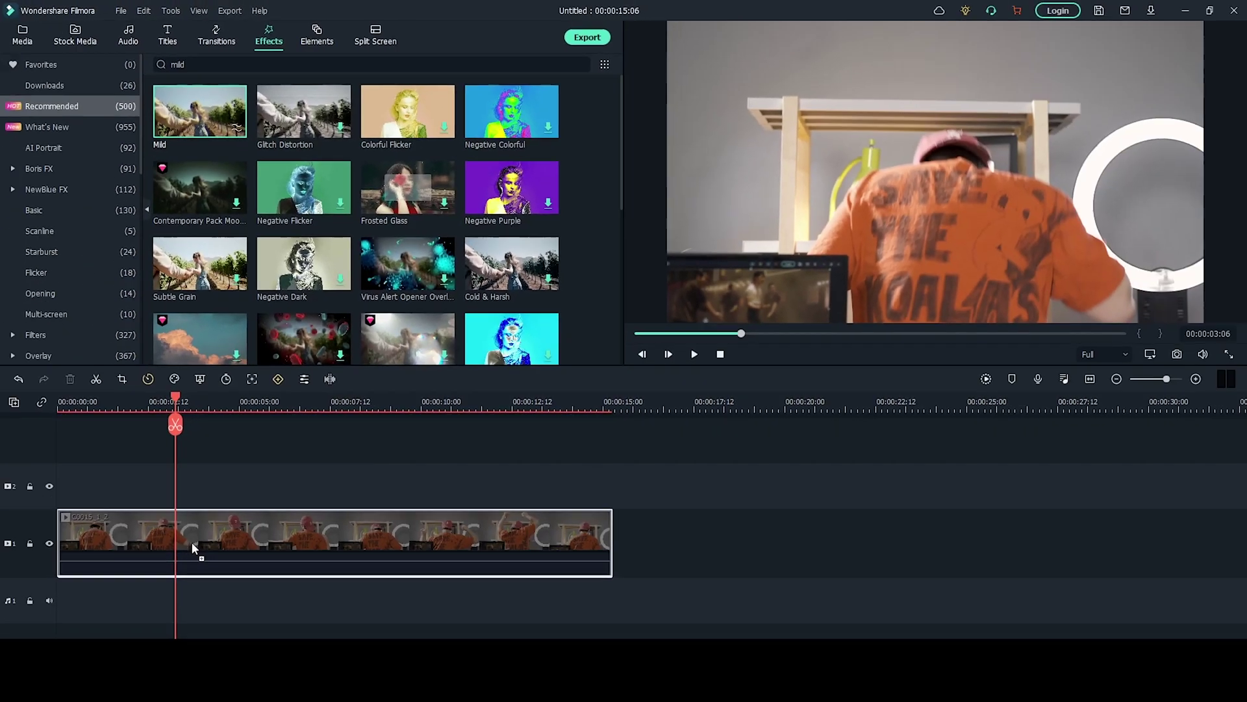
pyautogui.moveTo(192, 543); pyautogui.dragTo(192, 543)
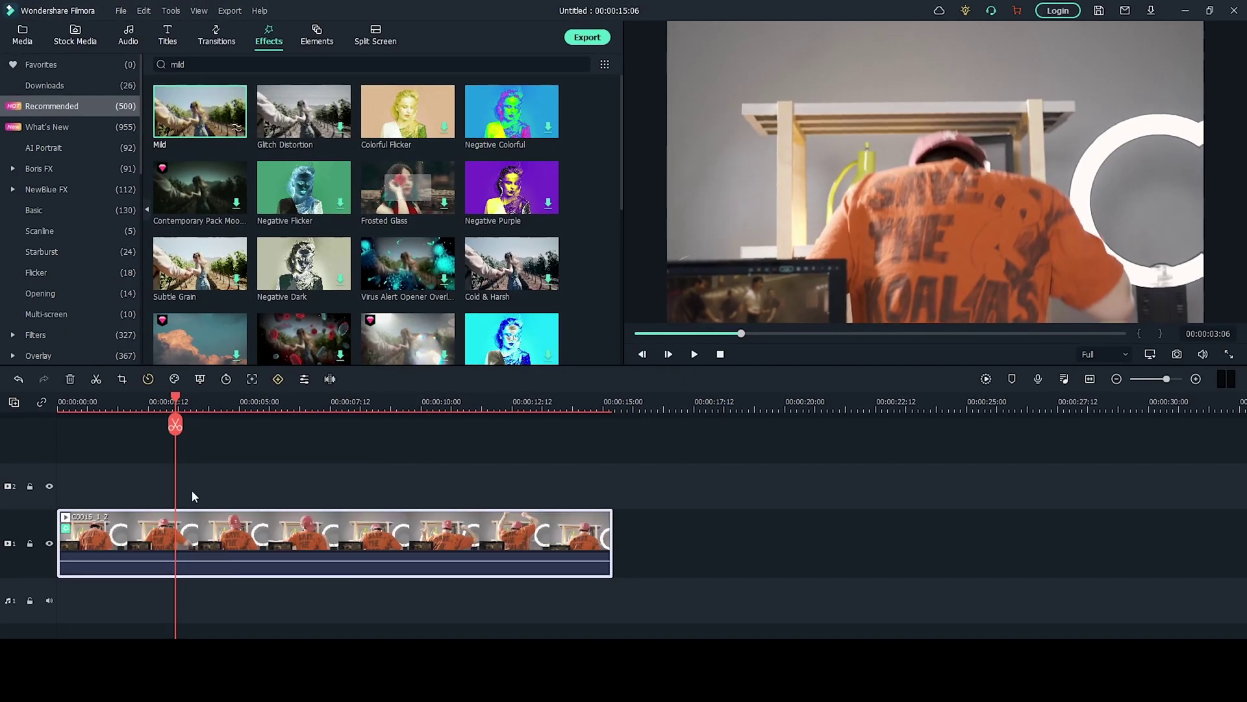
pyautogui.moveTo(174, 397); pyautogui.dragTo(38, 398)
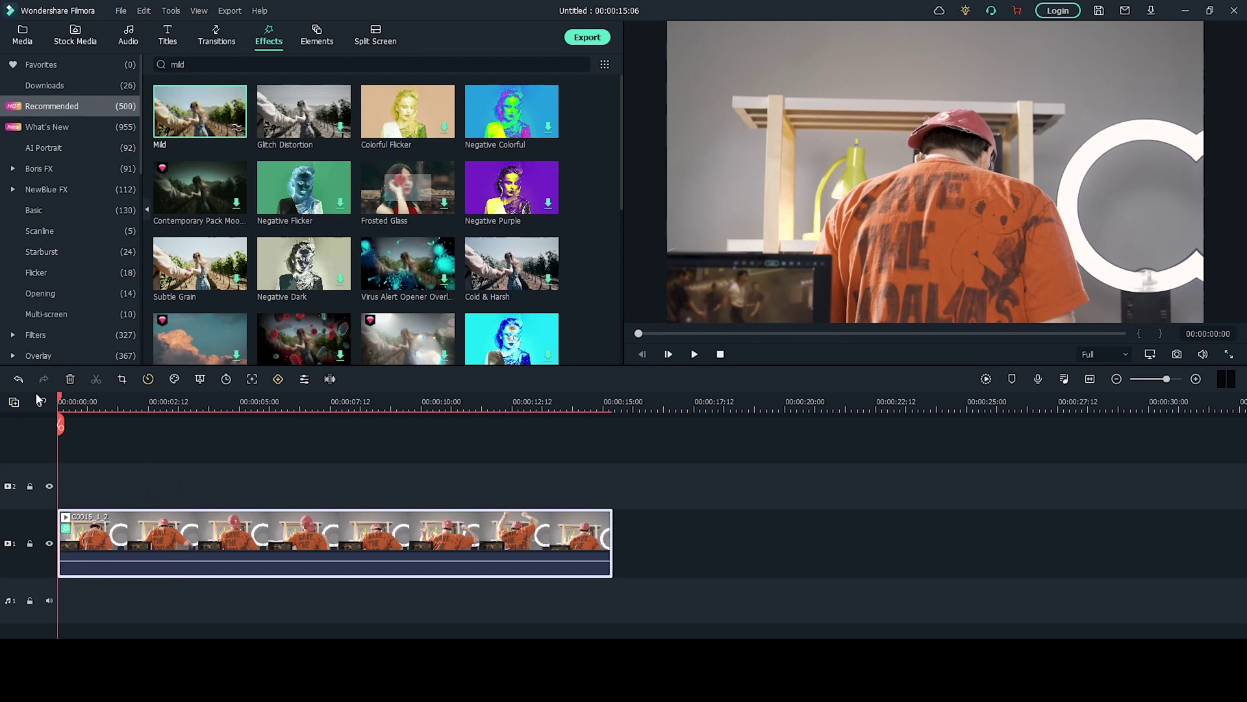
# Set the clip's Mild effect Frequency to 2.27 and play the clip to preview the shake
pyautogui.rightClick(191, 524)
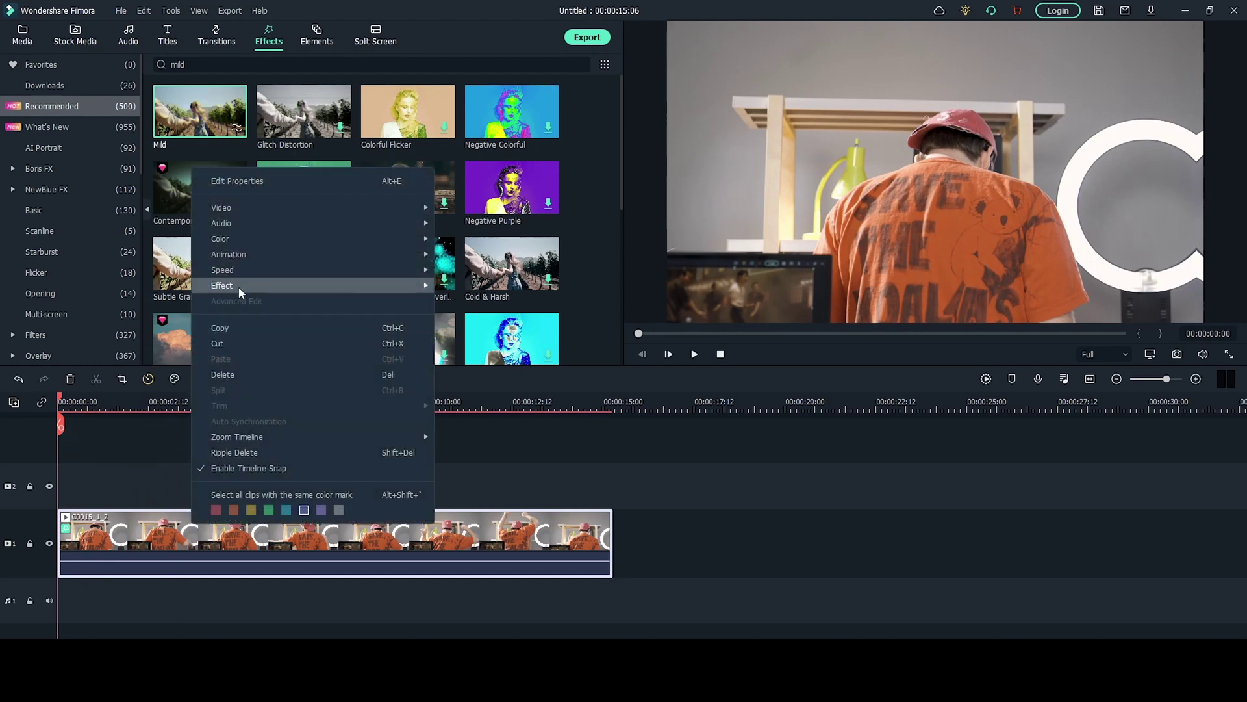
pyautogui.click(254, 181)
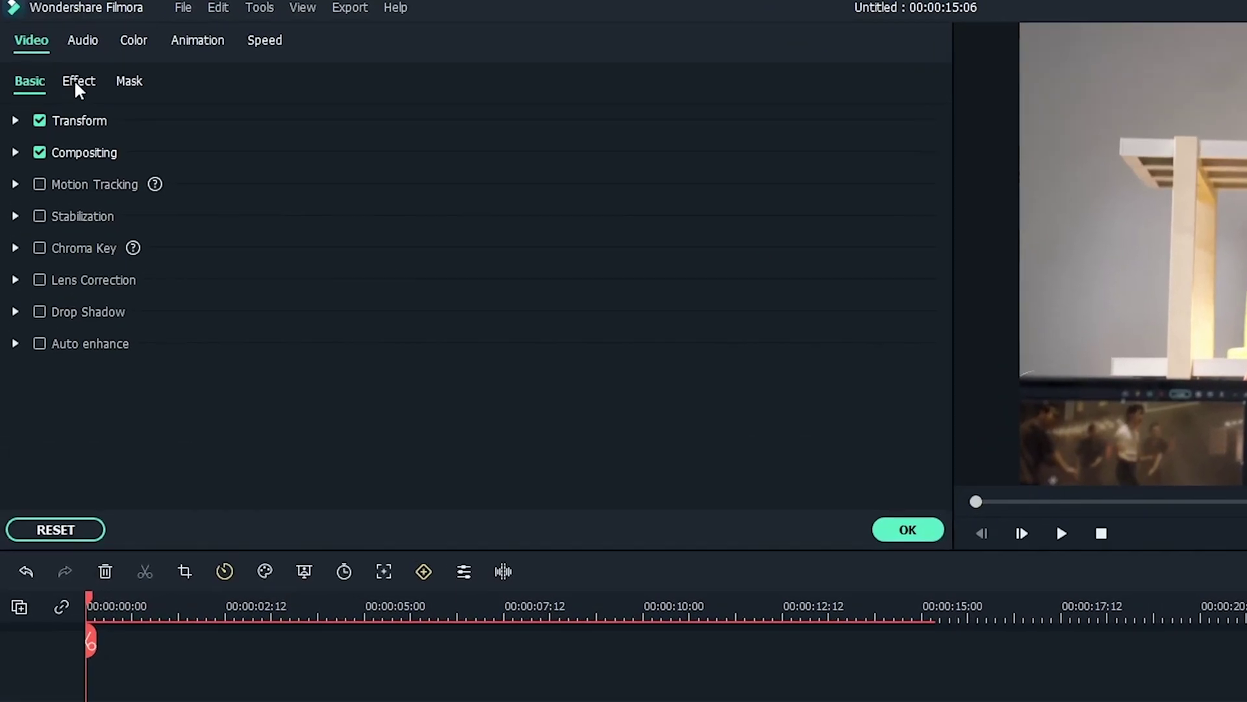
pyautogui.click(52, 59)
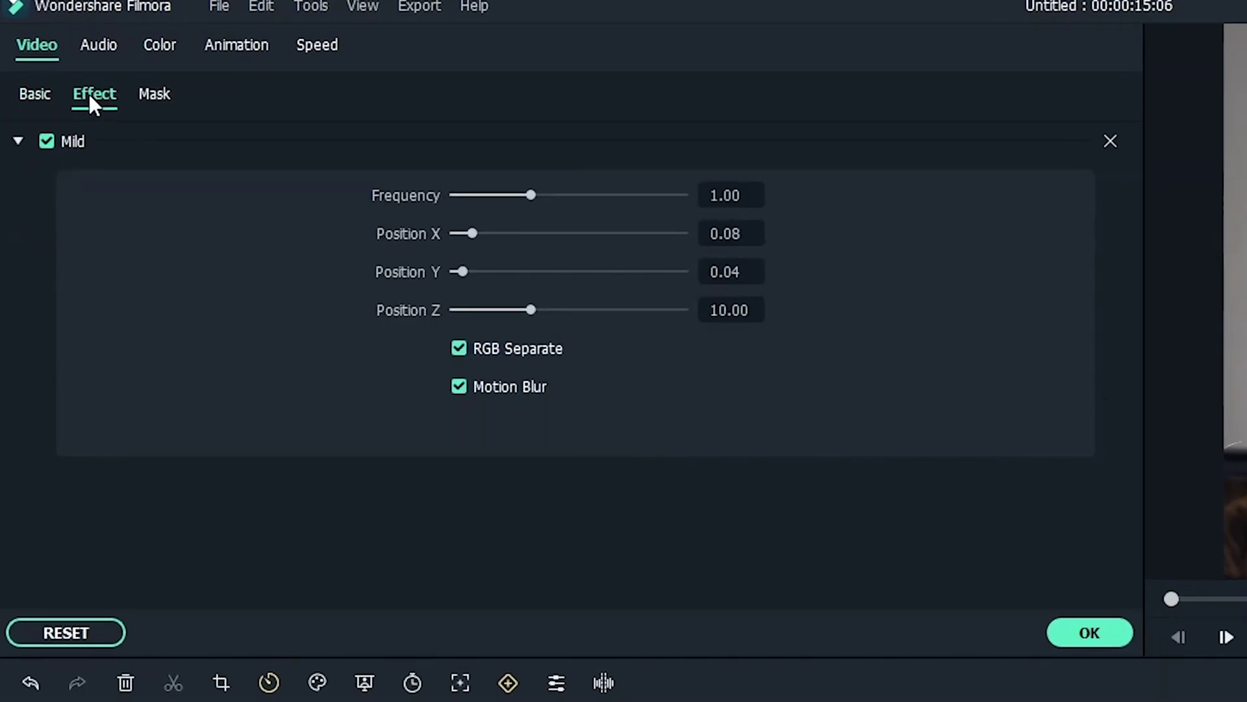
pyautogui.moveTo(525, 195); pyautogui.dragTo(618, 197)
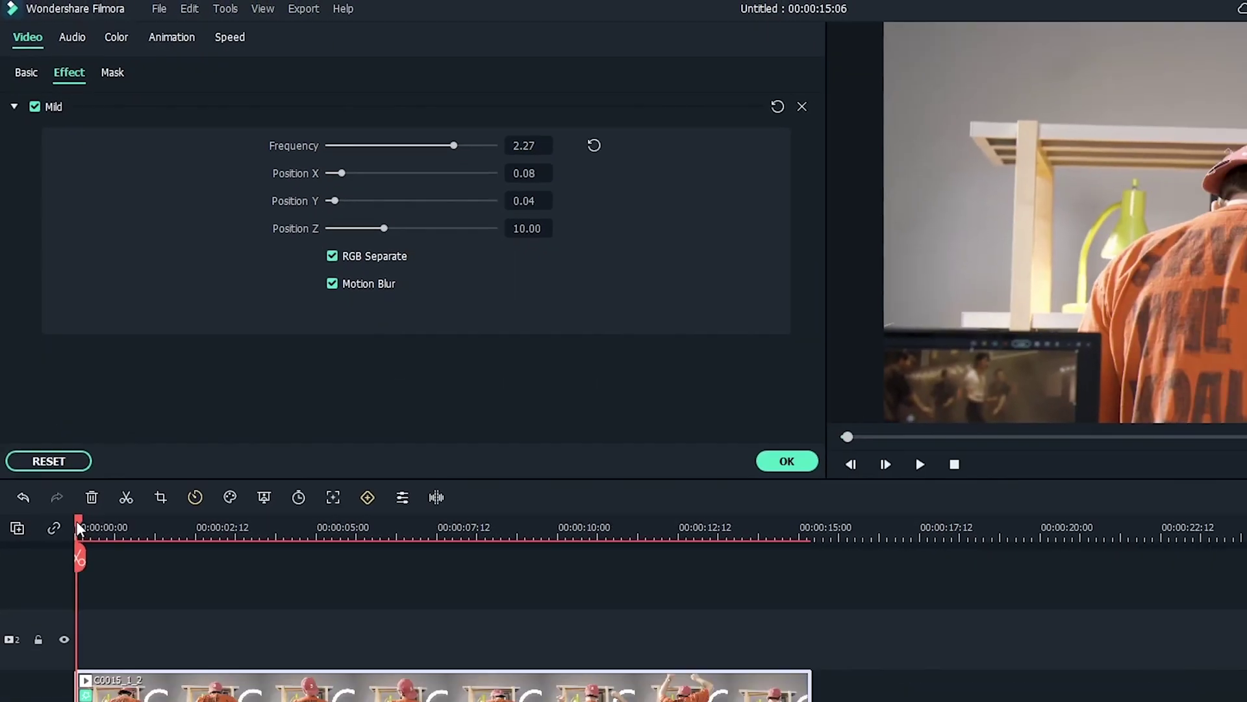
pyautogui.press('space')
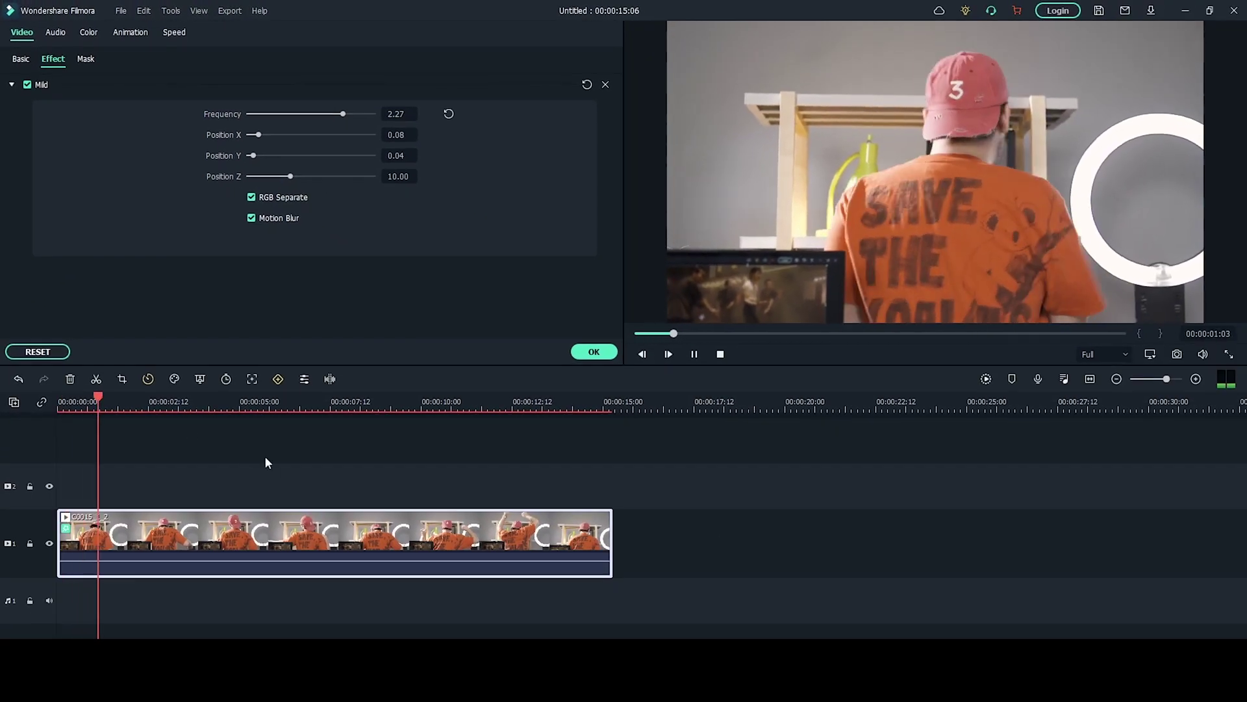